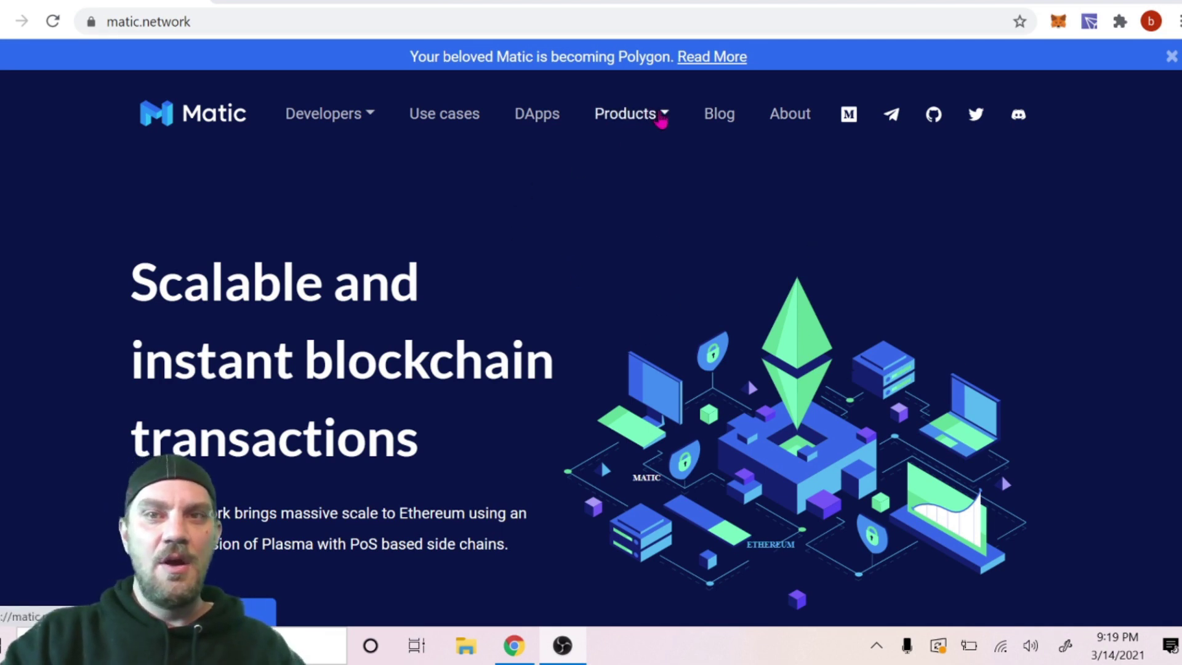
- Go to the Matic Wallet login page through the Products menu's Wallet entry
left_click(662, 117)
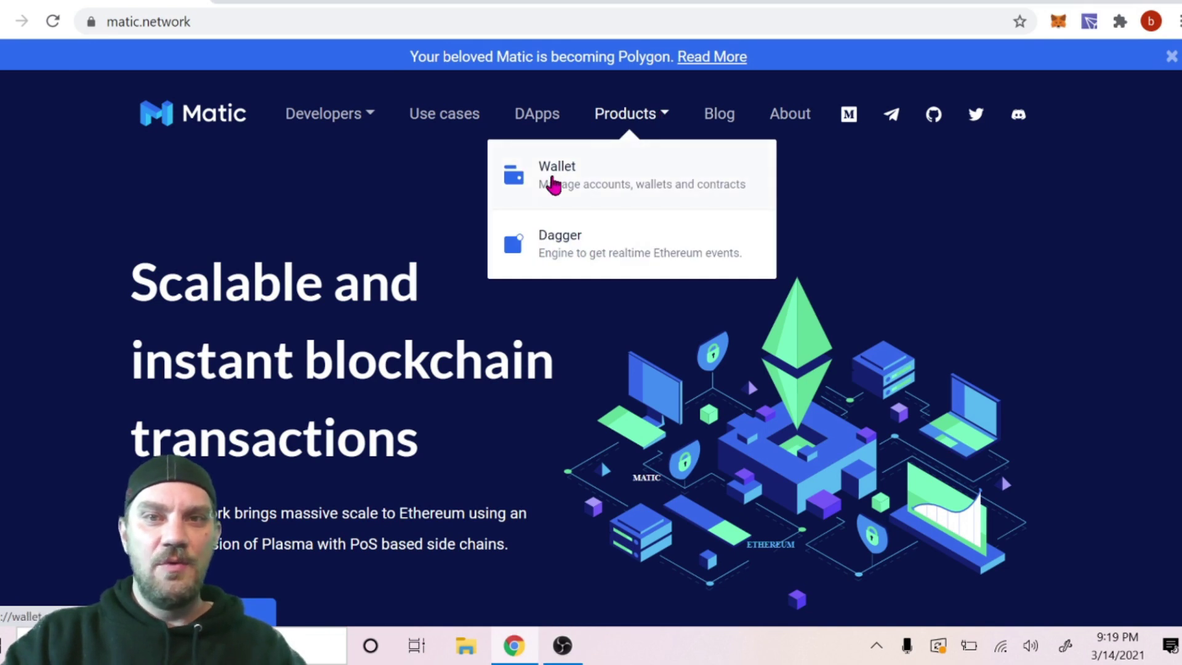
left_click(553, 180)
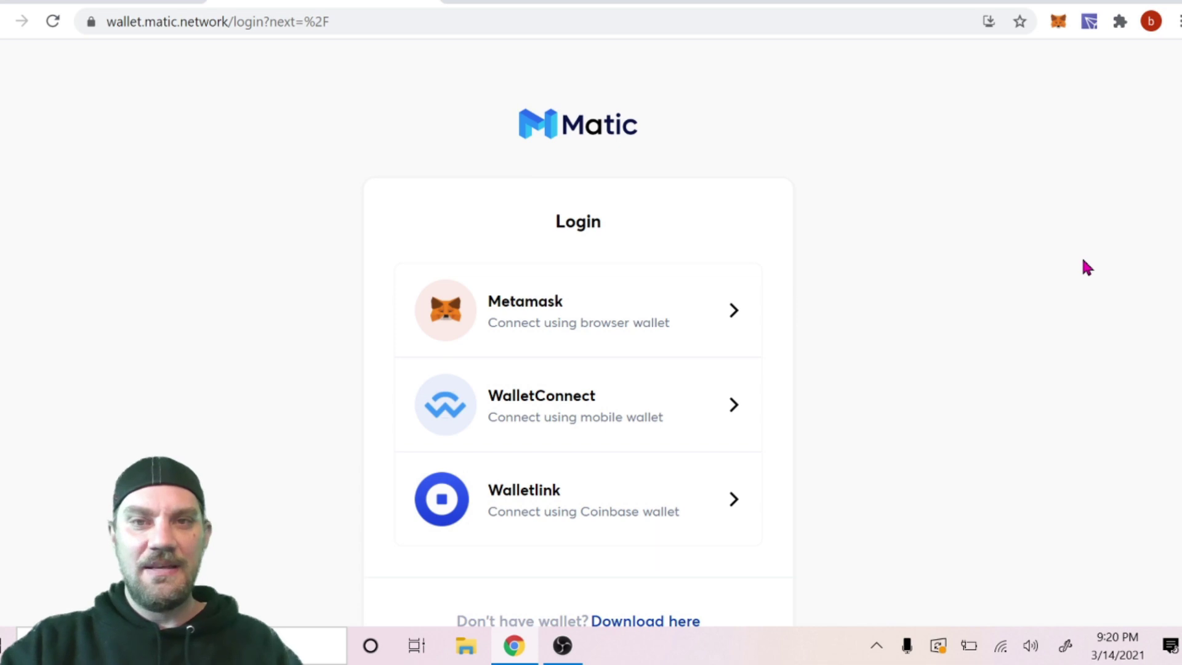
- Log in to Matic Wallet with MetaMask and sign the login message
scroll(1086, 266, "down", 1)
scroll(1084, 263, "down", 1)
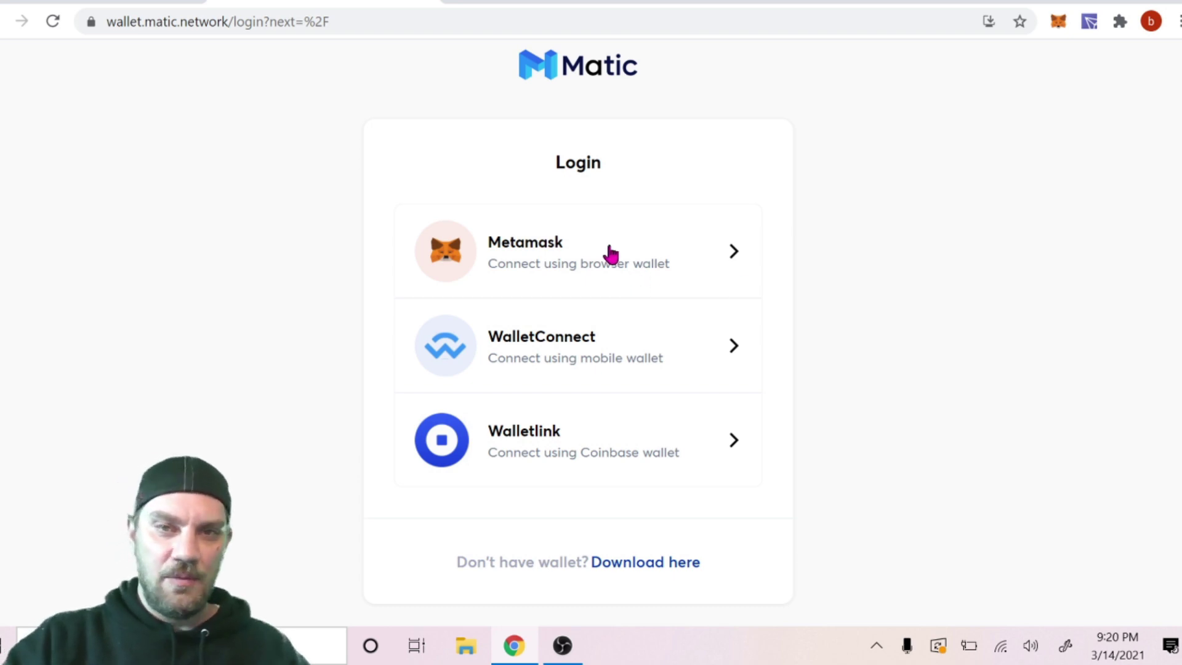
left_click(611, 252)
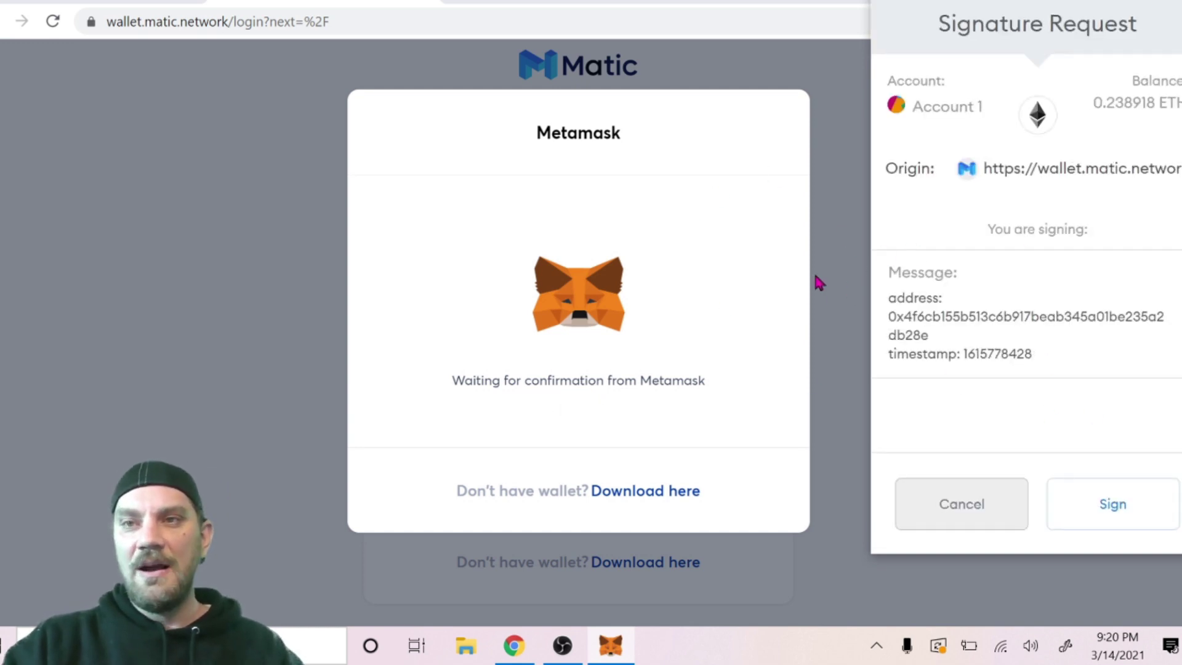
left_click(1115, 511)
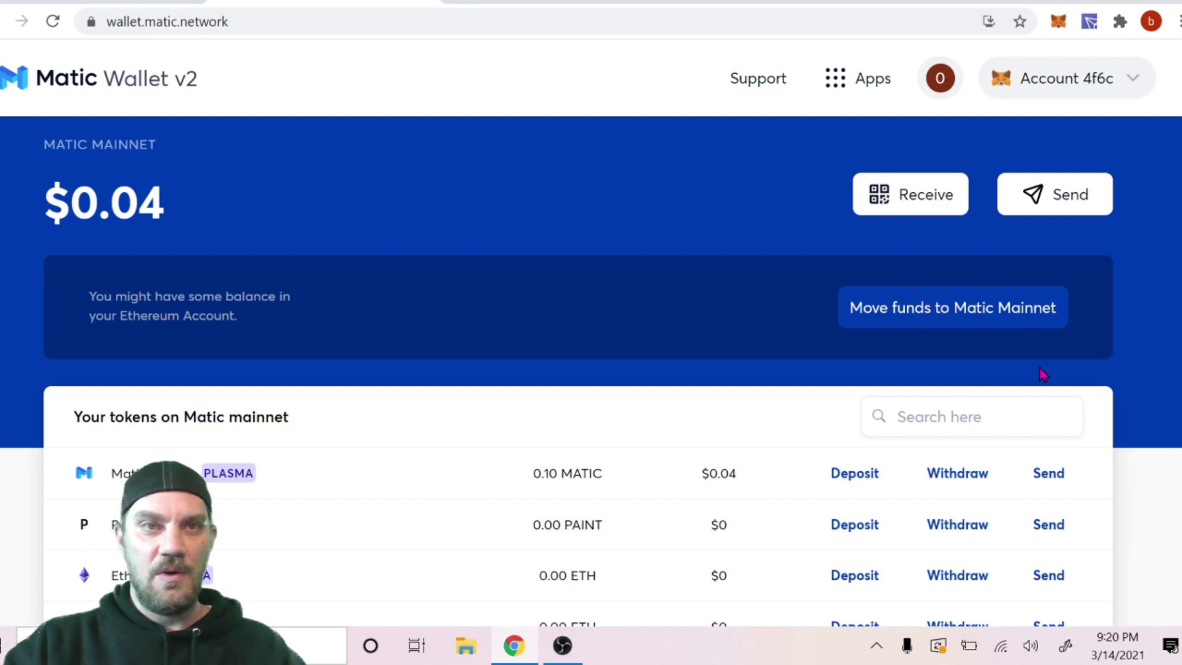
- Open the 'Move funds to Matic Mainnet' bridge form from the wallet dashboard
scroll(1040, 369, "down", 1)
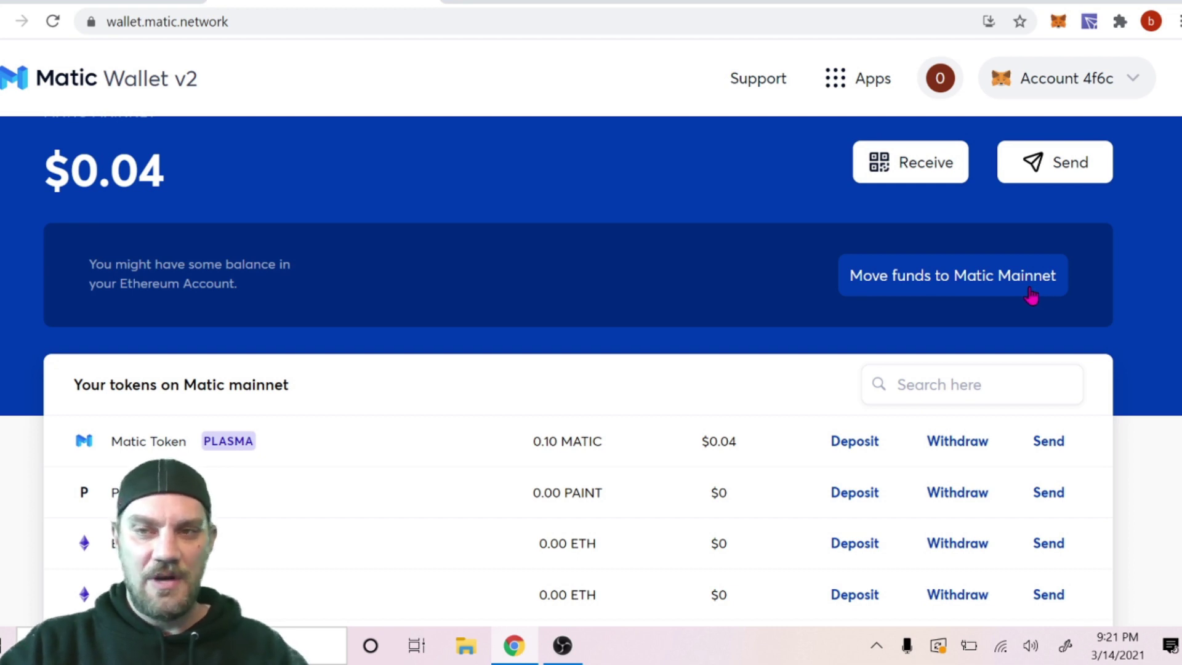
left_click(974, 285)
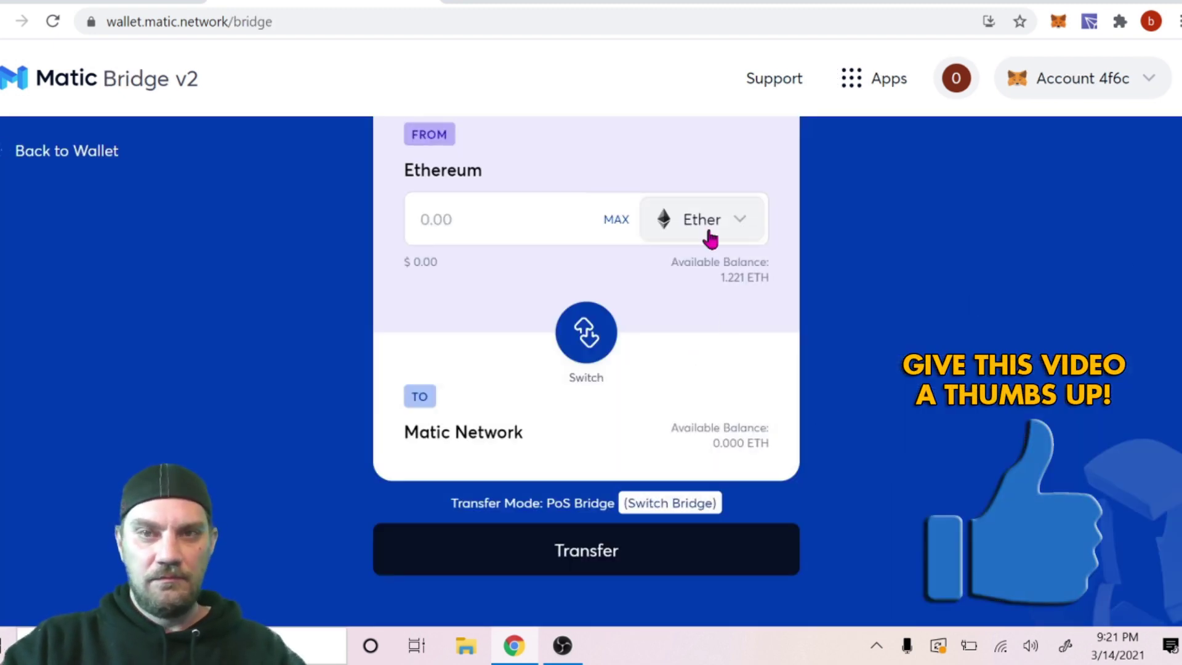
- Enter 1 ETH to move from Ethereum to Matic Network and start the transfer
left_click(438, 219)
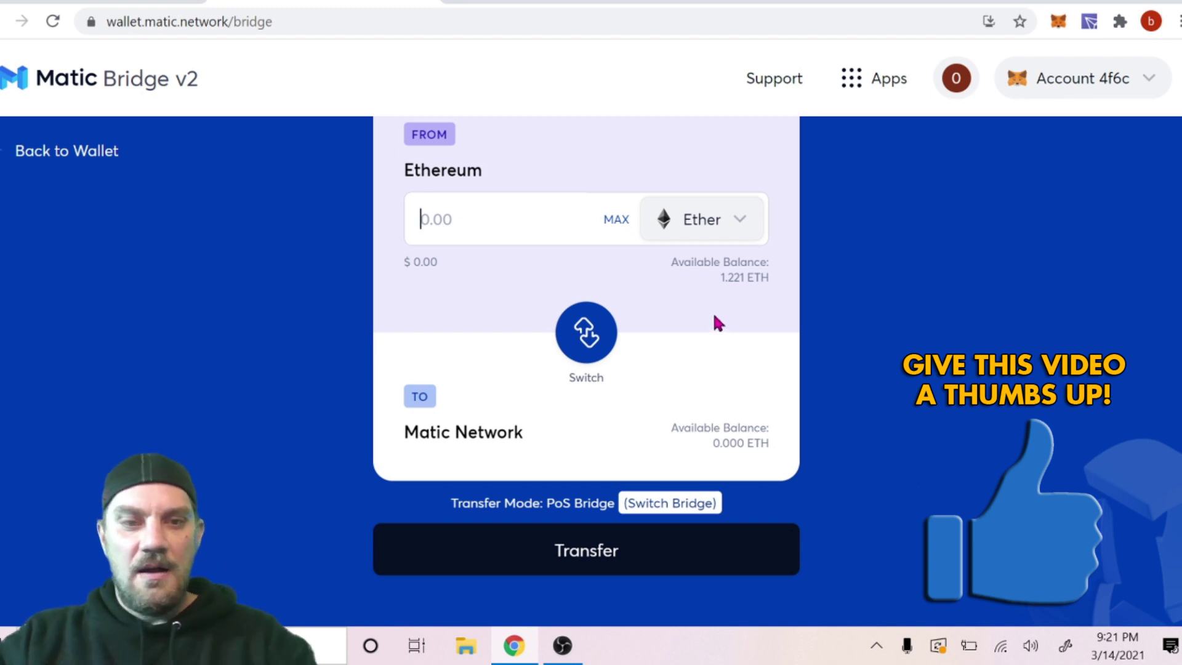
type("1")
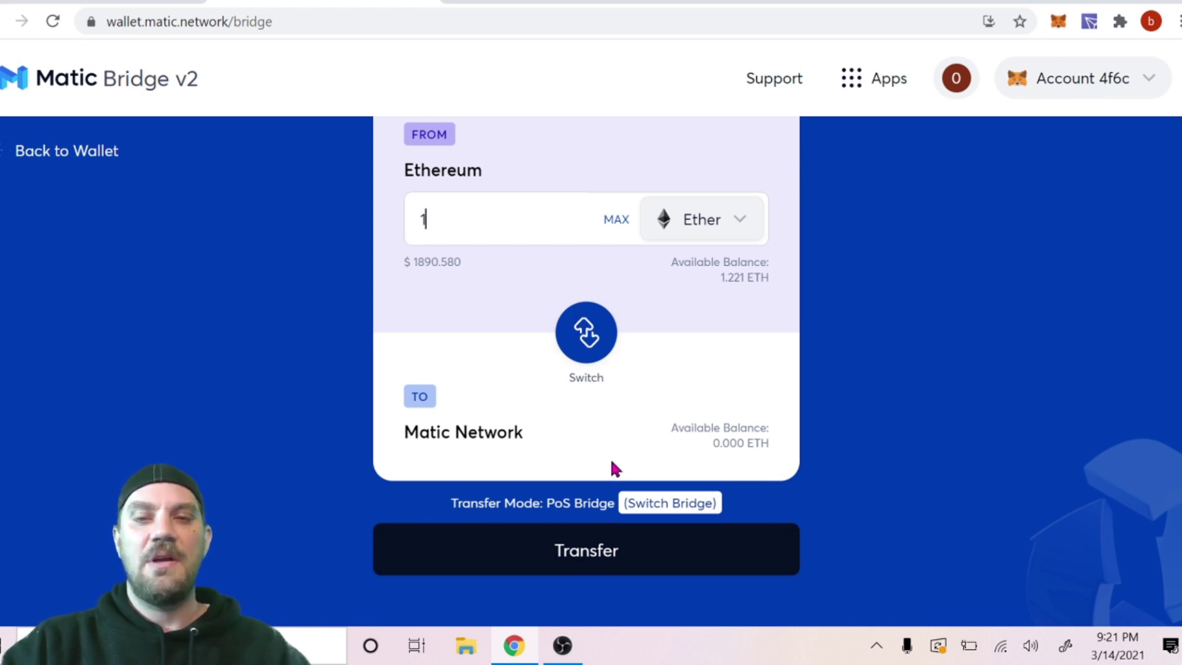
left_click(595, 560)
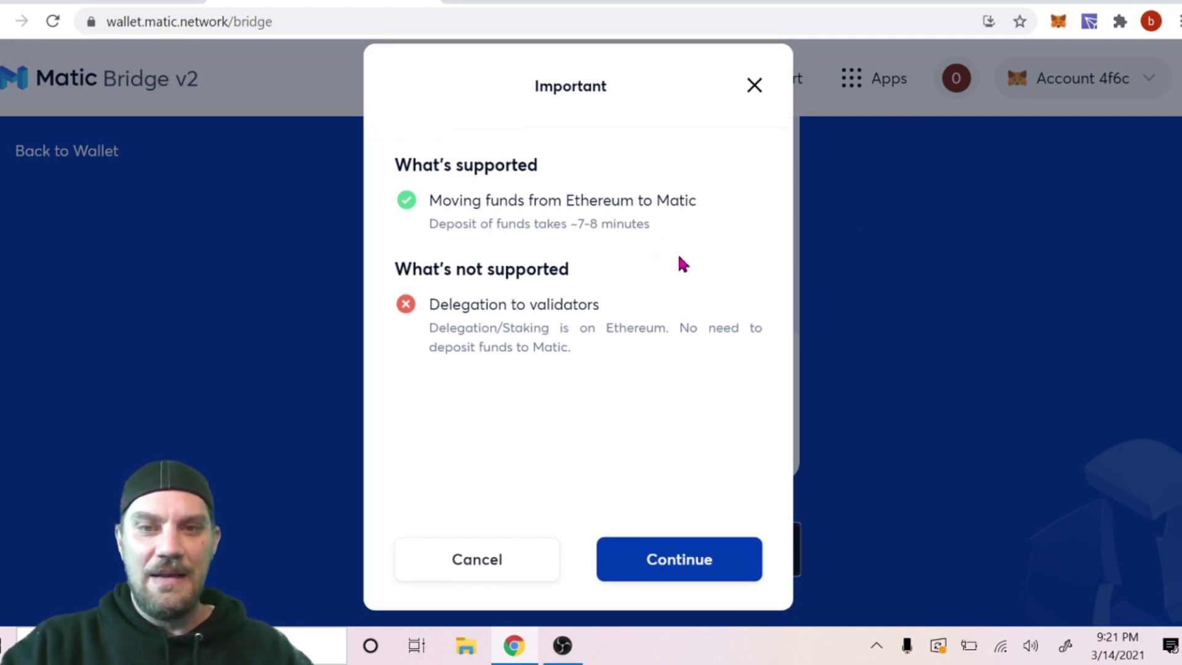
- Accept the supported-transfers notice and gas overview, then confirm the 1 ETHER transfer
left_click(733, 539)
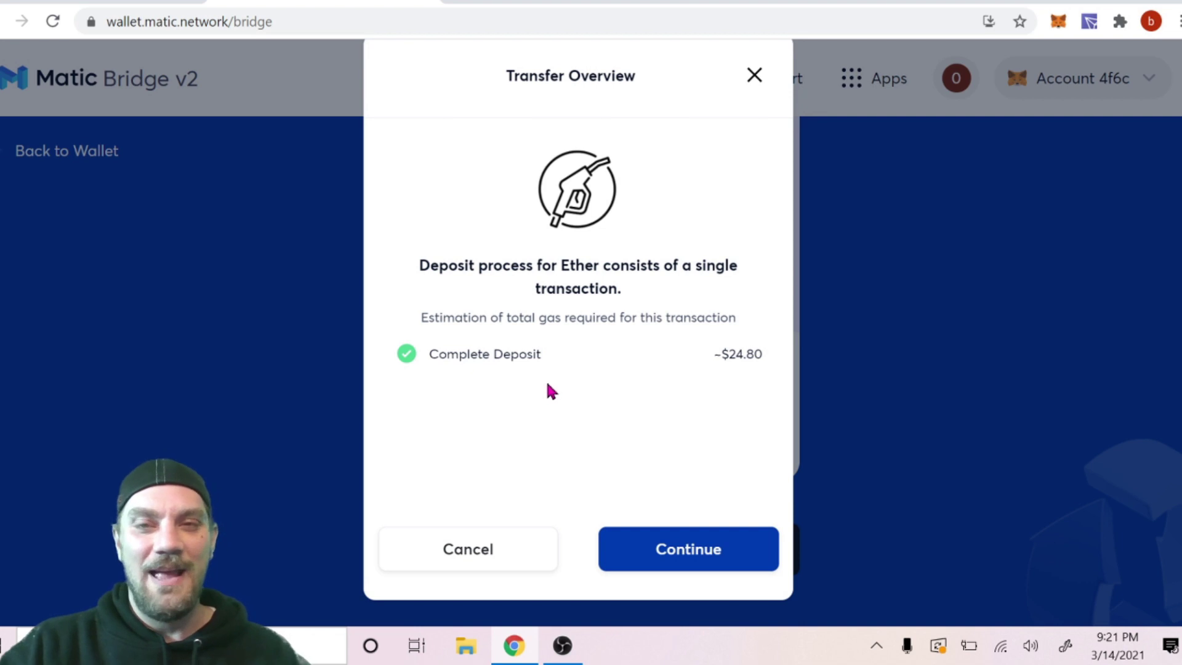
left_click(699, 557)
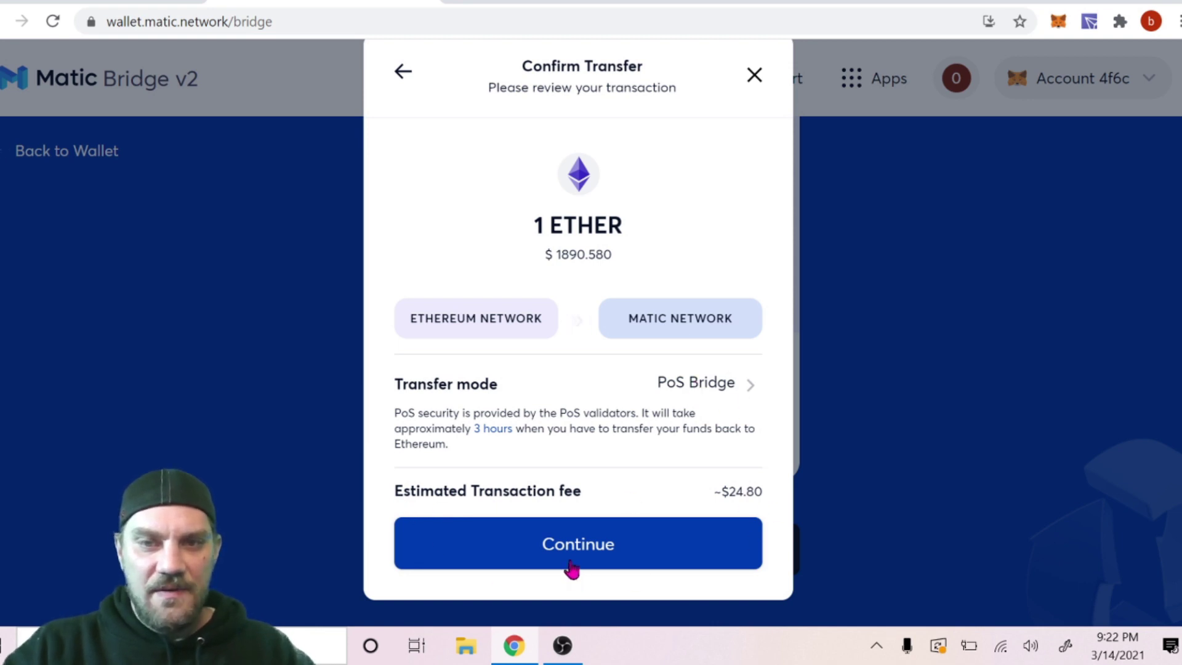
left_click(602, 560)
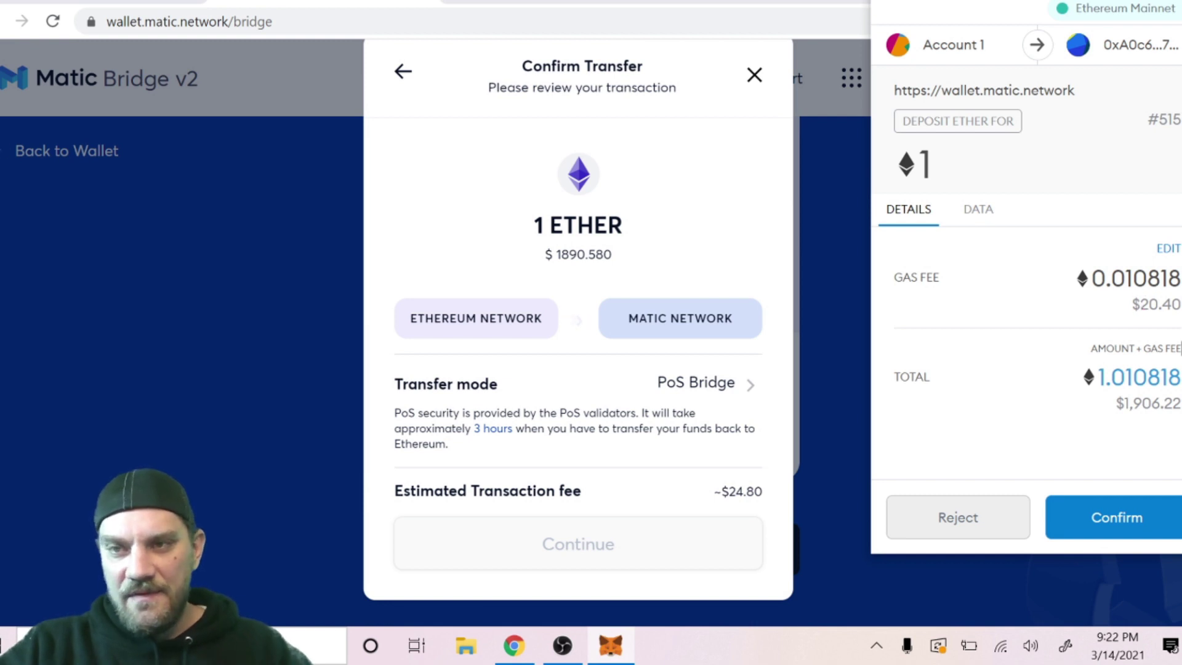
- Switch the deposit's gas fee to Fast (0.011816 ETH) and approve the transaction
left_click(1169, 249)
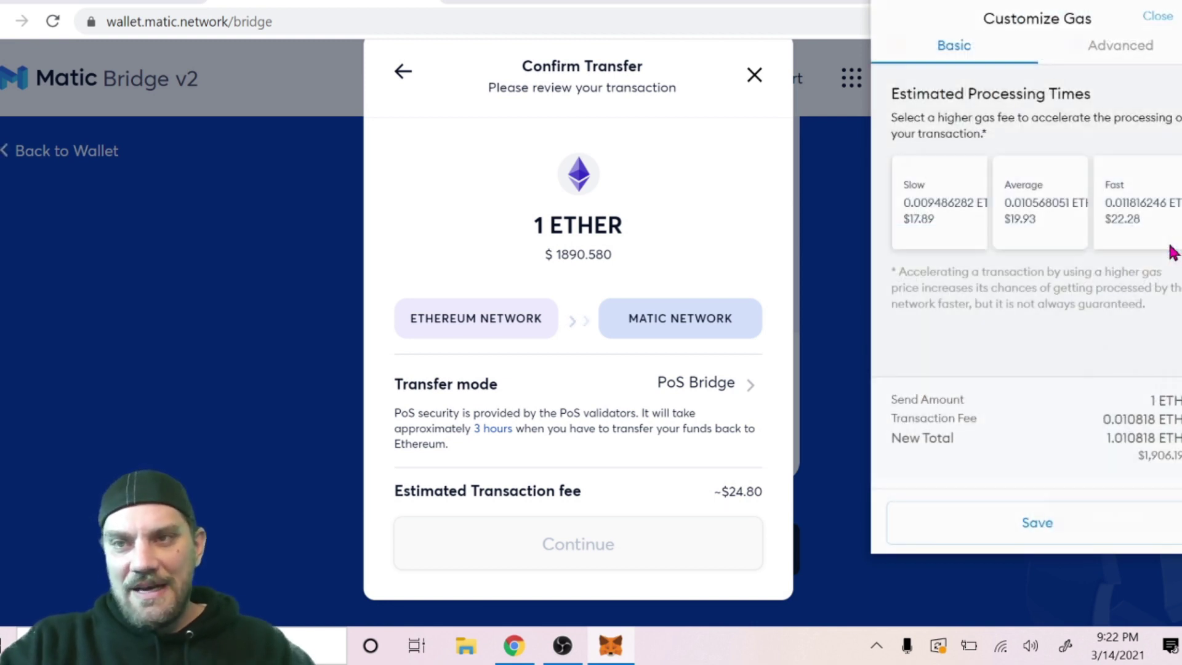
left_click(1143, 209)
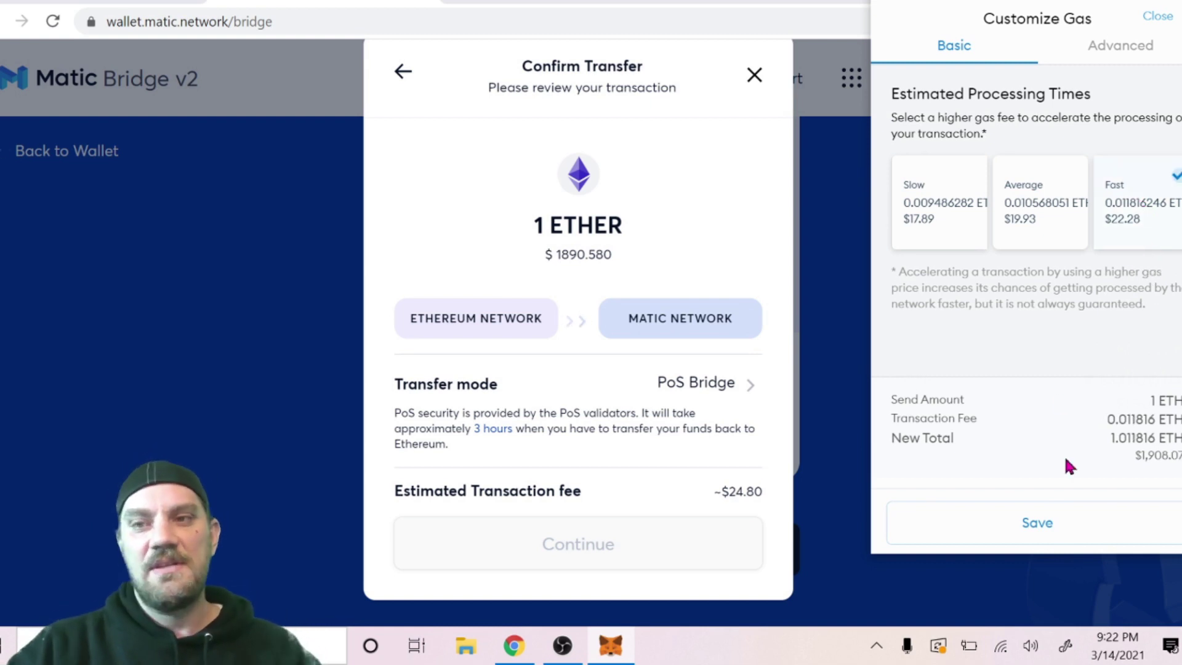
left_click(1045, 522)
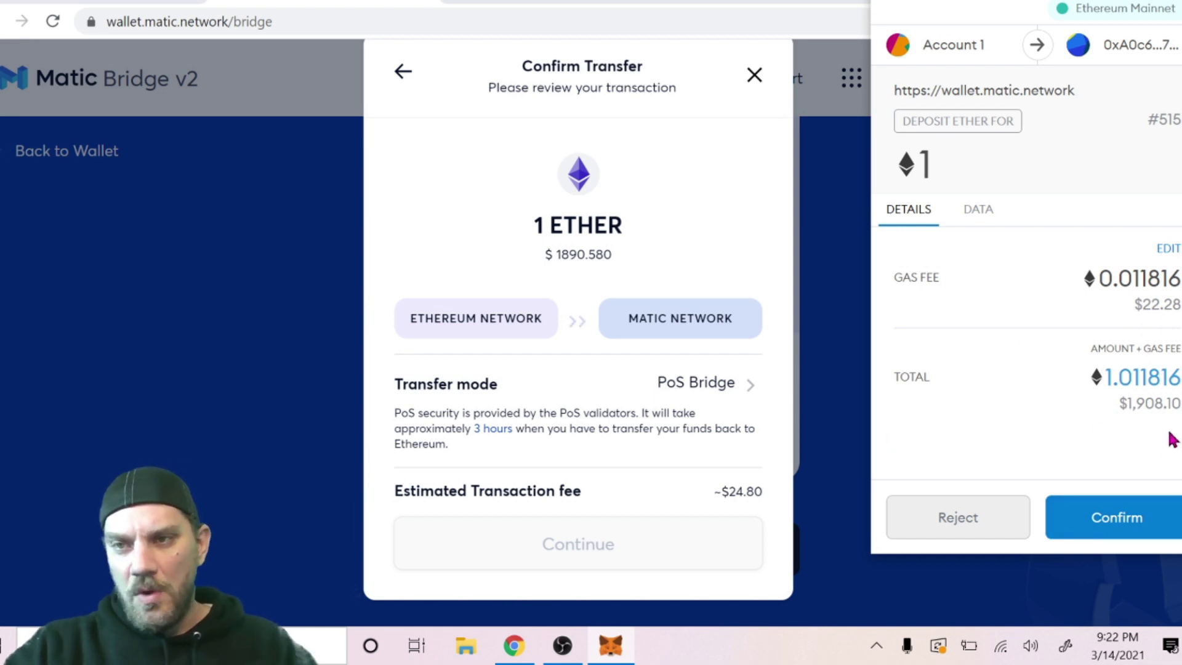
left_click(1117, 524)
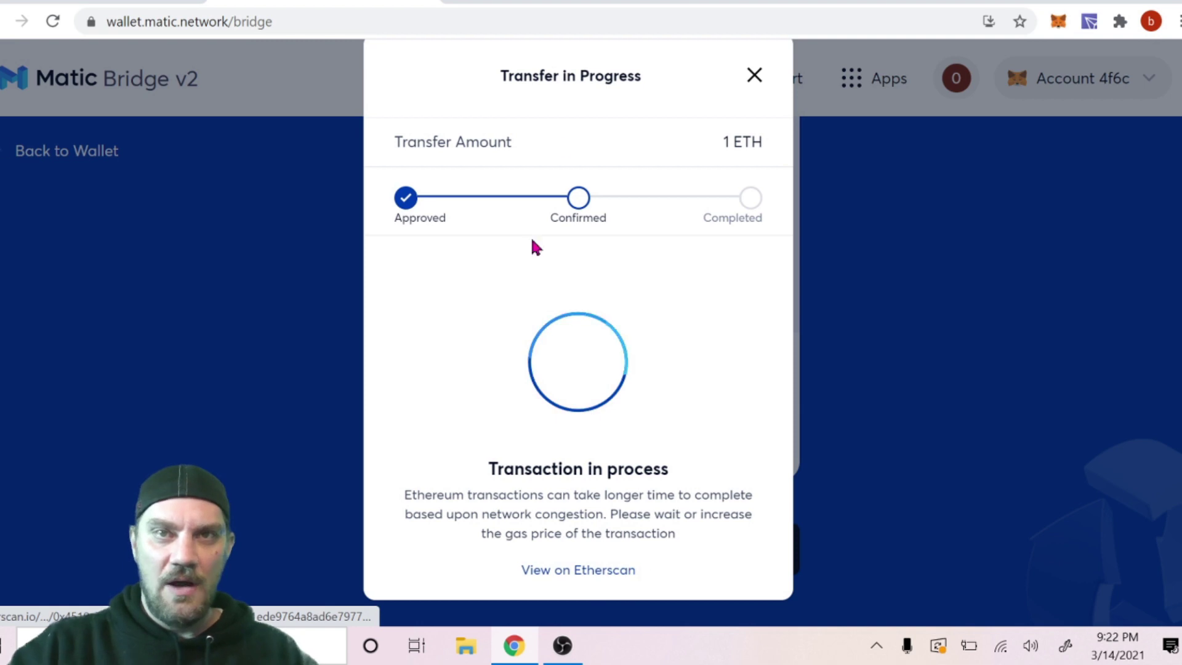
- View the pending 1 ETH bridge transaction on Etherscan and scroll through its details
left_click(578, 3)
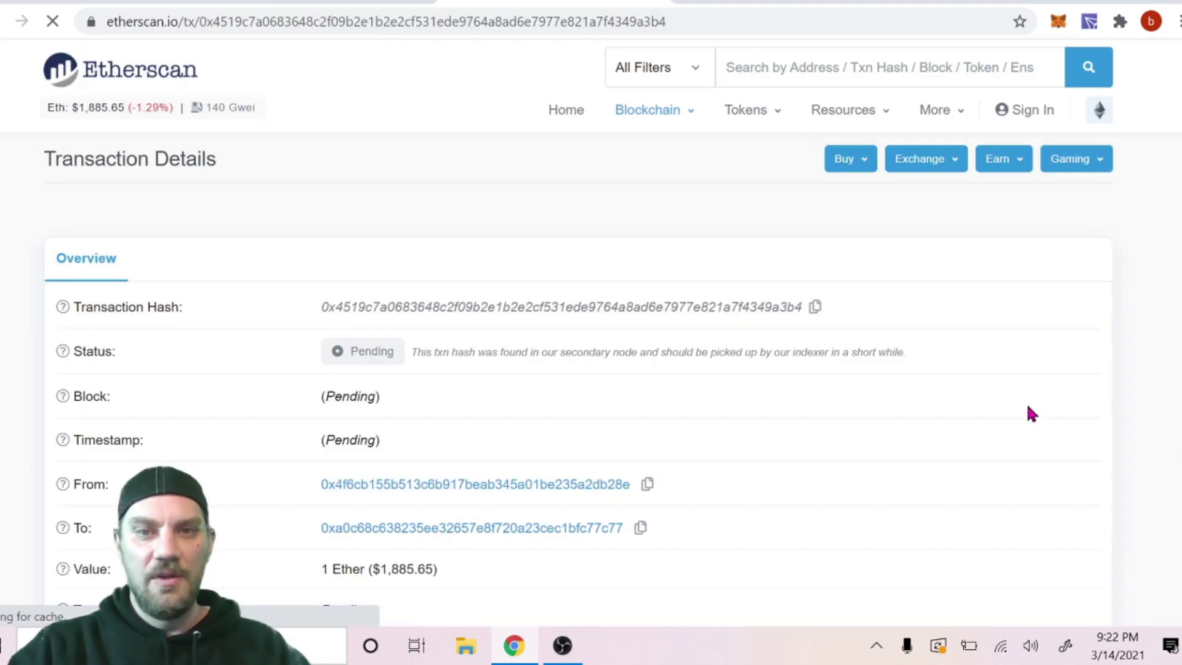
scroll(1036, 390, "down", 3)
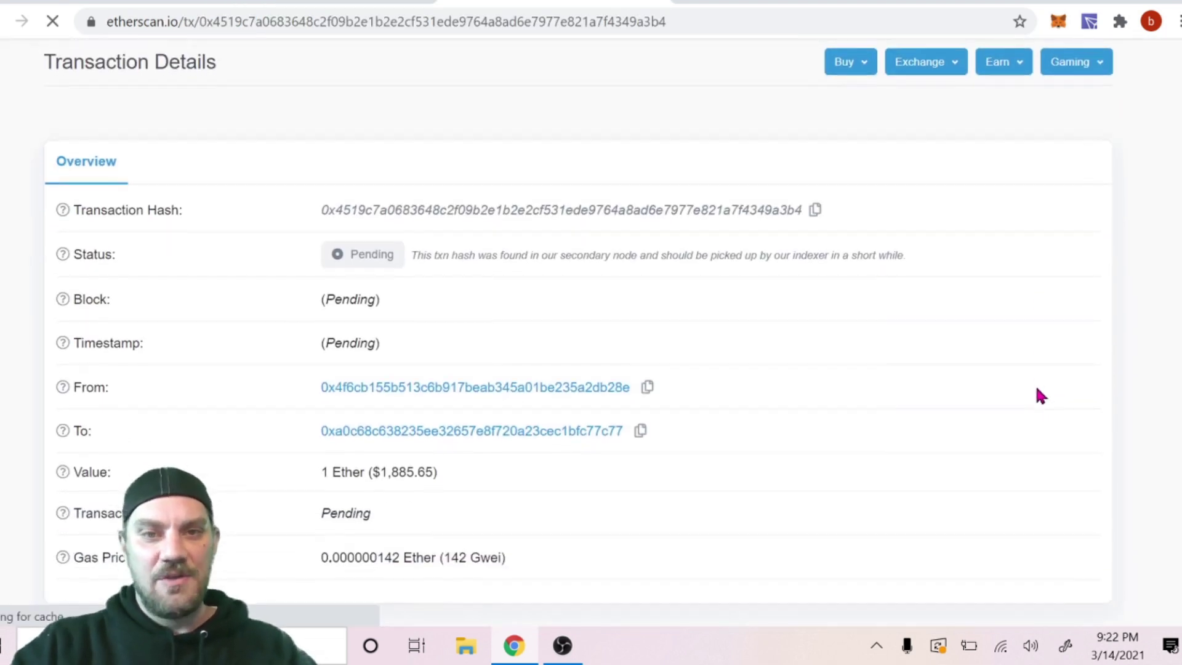
scroll(1040, 401, "up", 1)
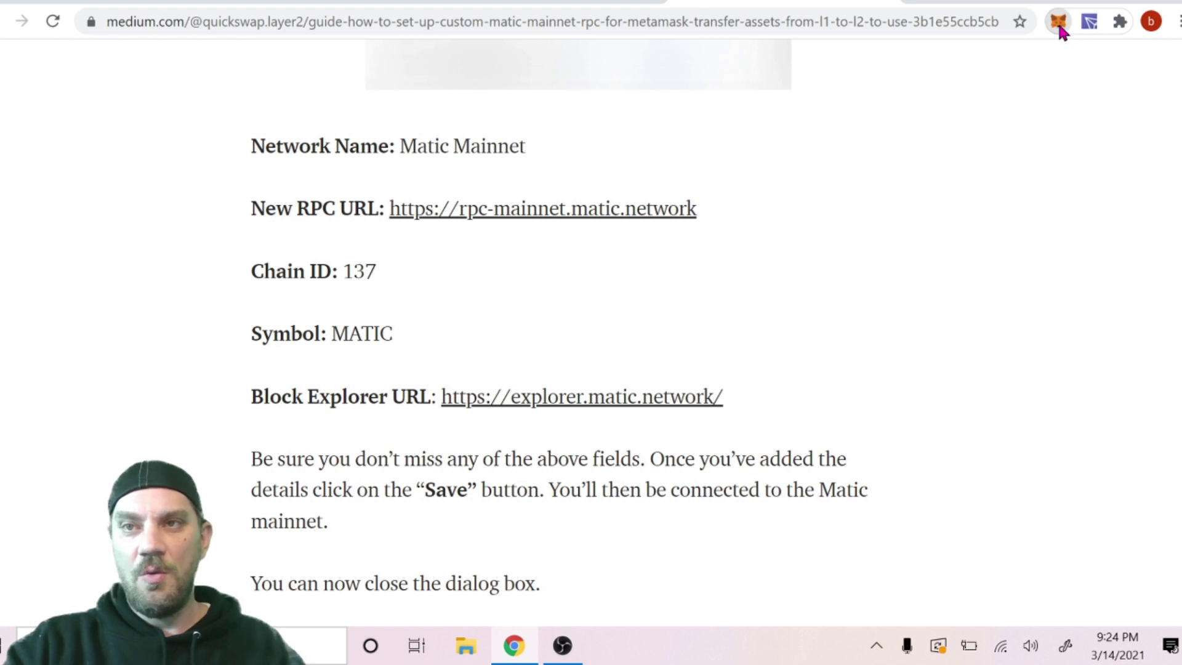
- Open MetaMask in expanded view and choose Custom RPC from the network list
left_click(1058, 23)
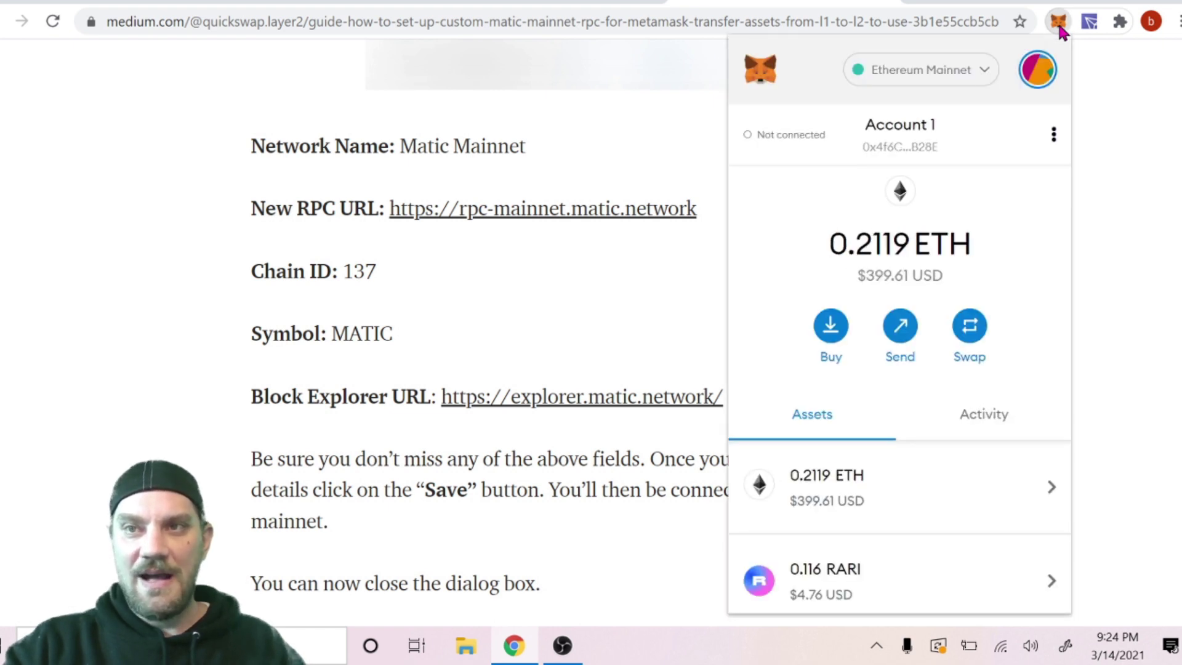
left_click(1053, 144)
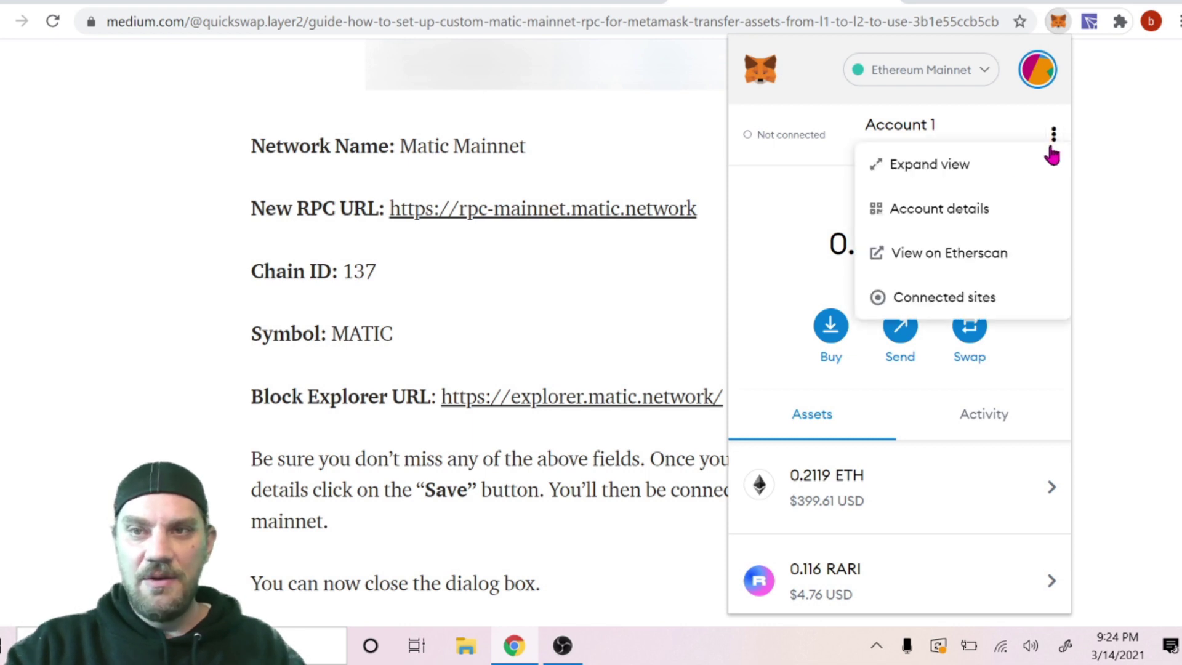
left_click(908, 171)
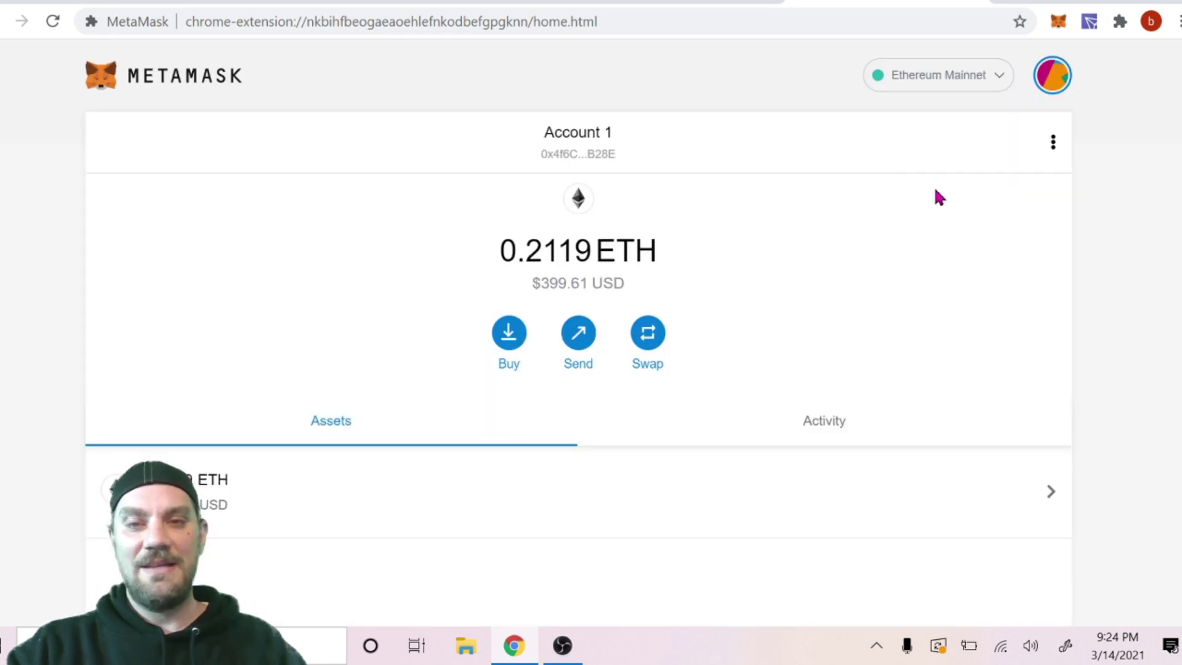
scroll(704, 360, "down", 1)
scroll(852, 303, "down", 4)
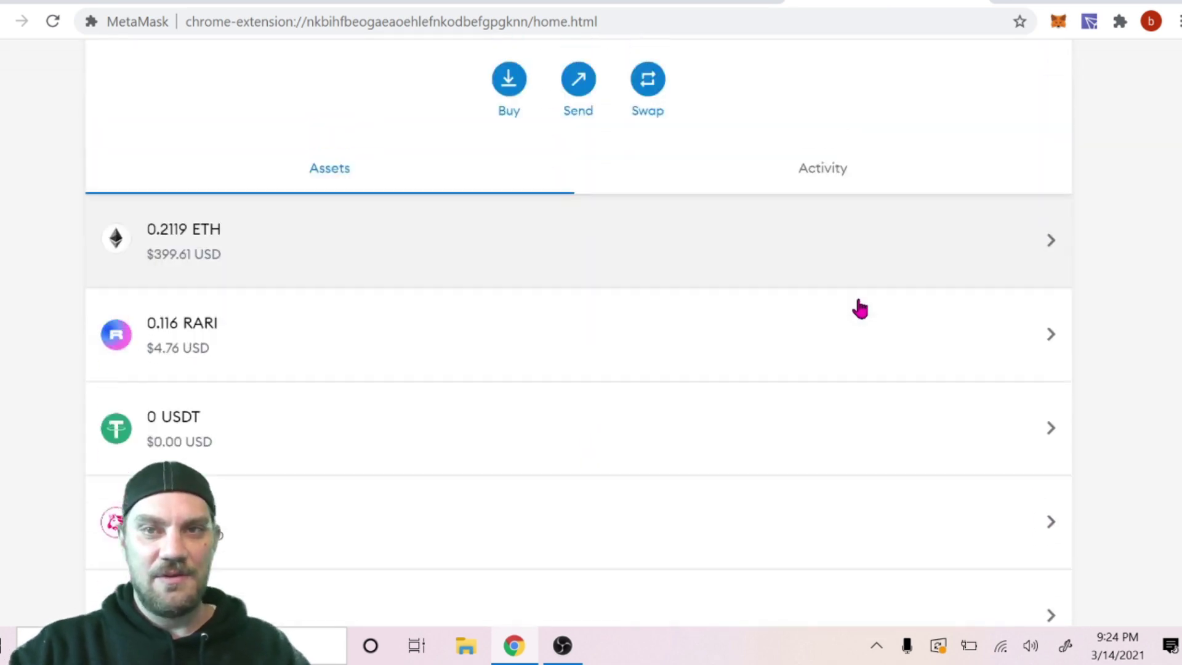
scroll(861, 307, "up", 5)
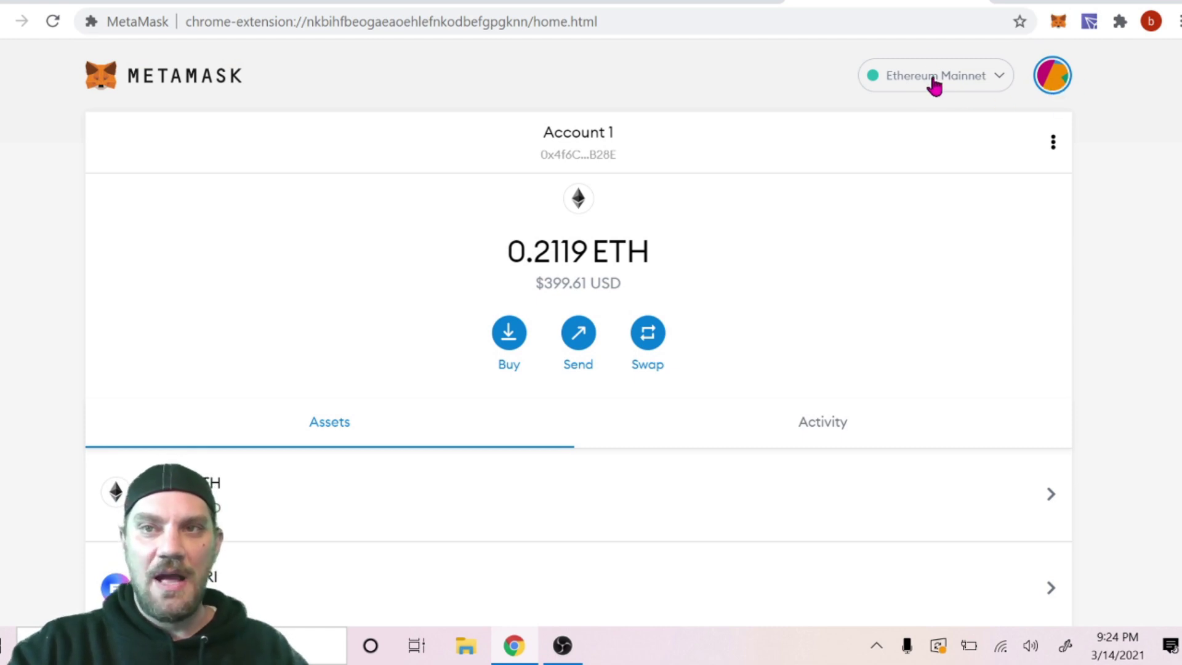
left_click(999, 81)
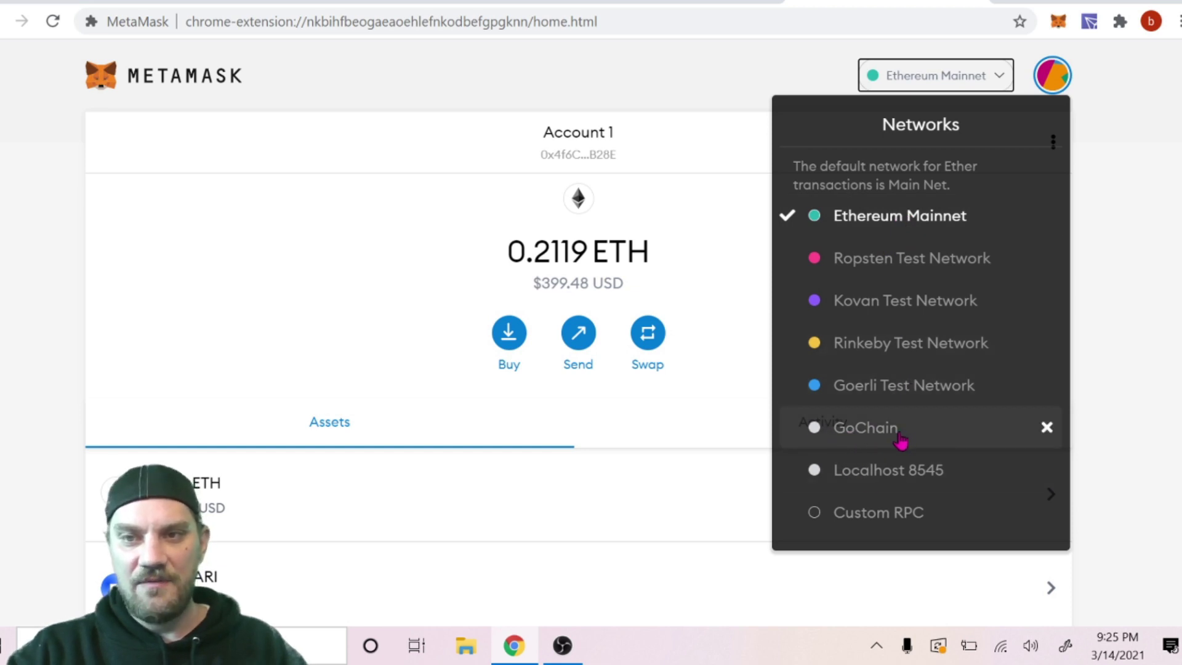
left_click(867, 522)
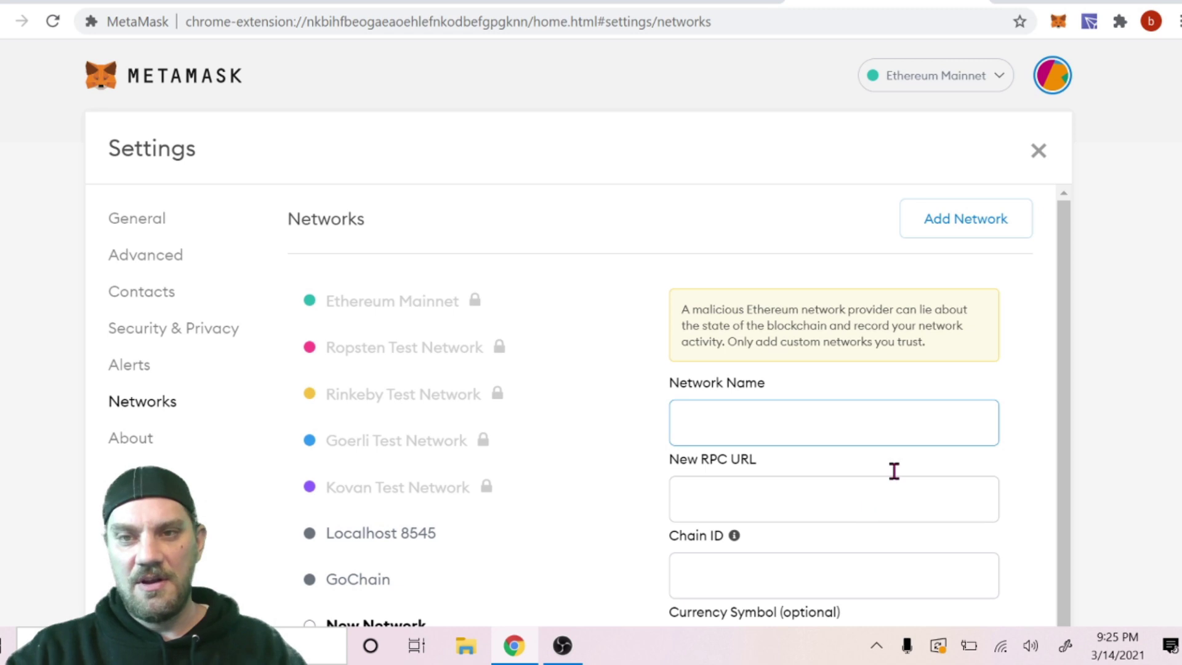
- Copy 'Matic Mainnet' from the guide into the network name field
scroll(1108, 364, "down", 3)
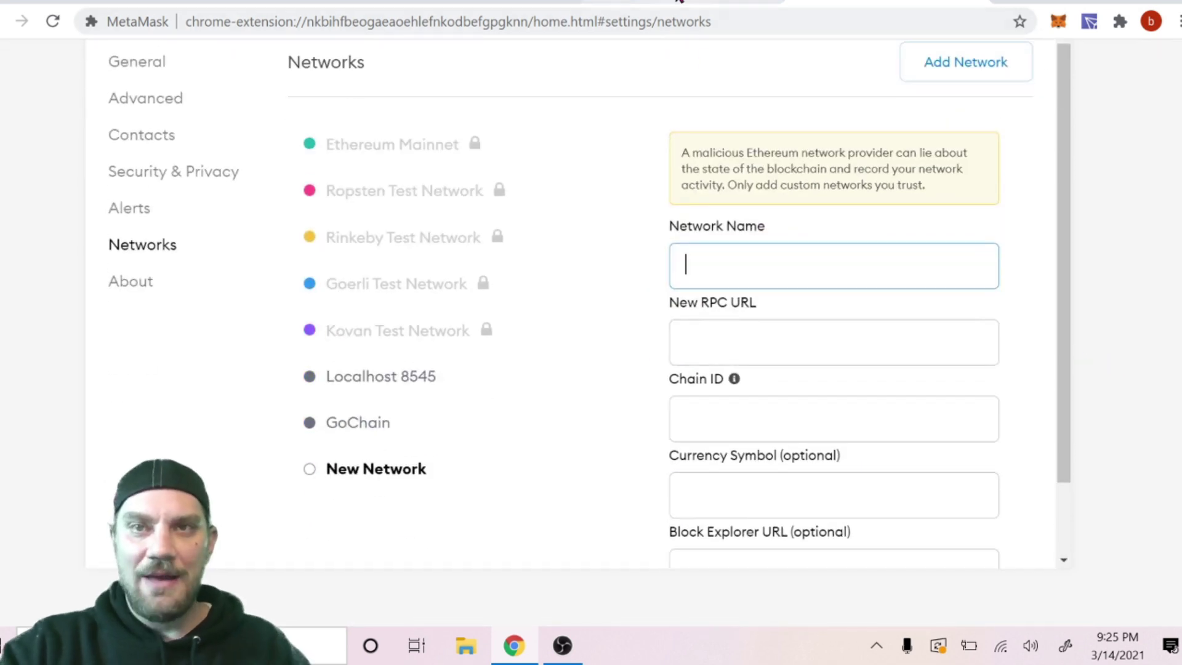
left_click(679, 2)
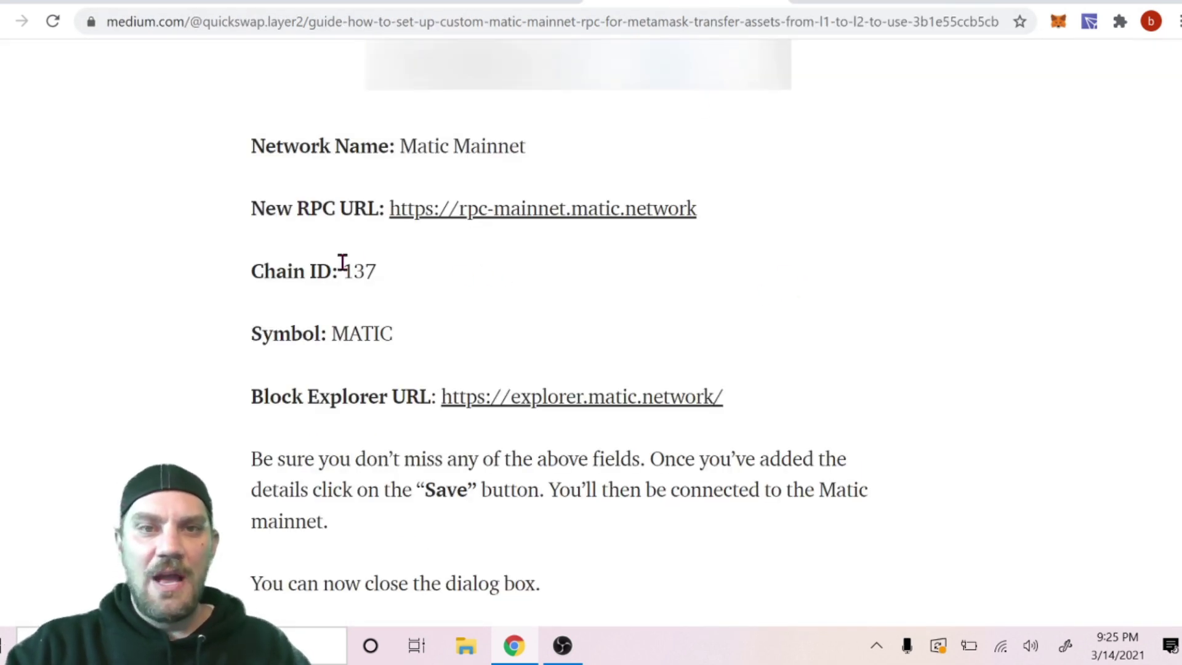
left_click_drag(402, 144, 520, 140)
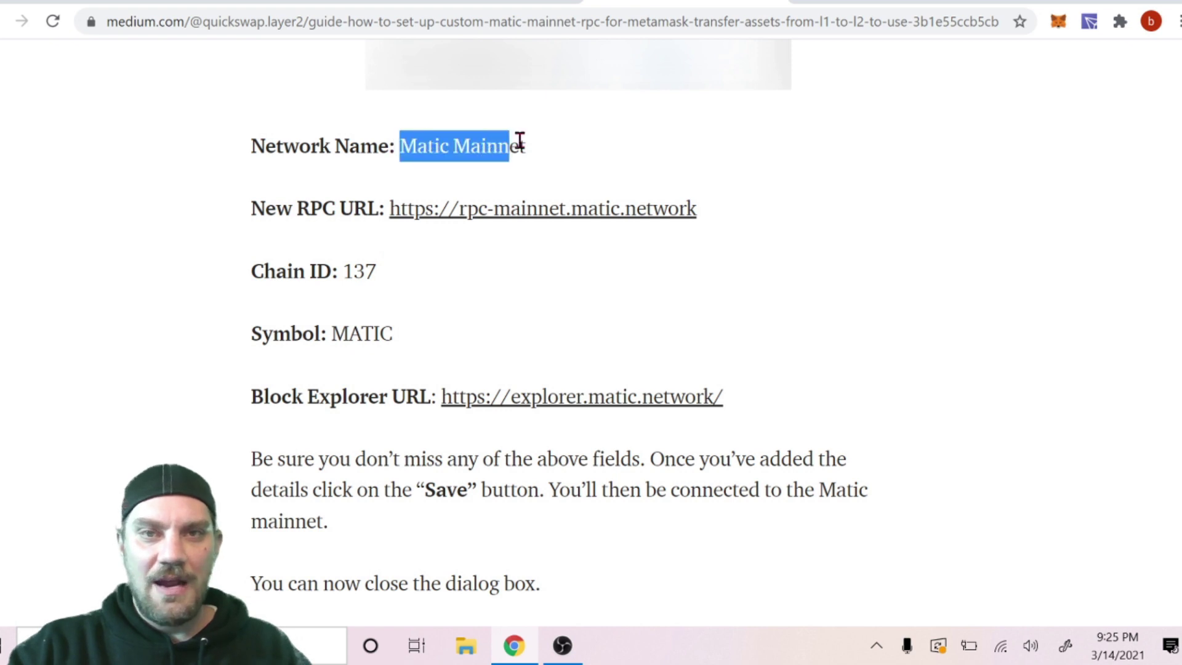
right_click(512, 145)
left_click(548, 160)
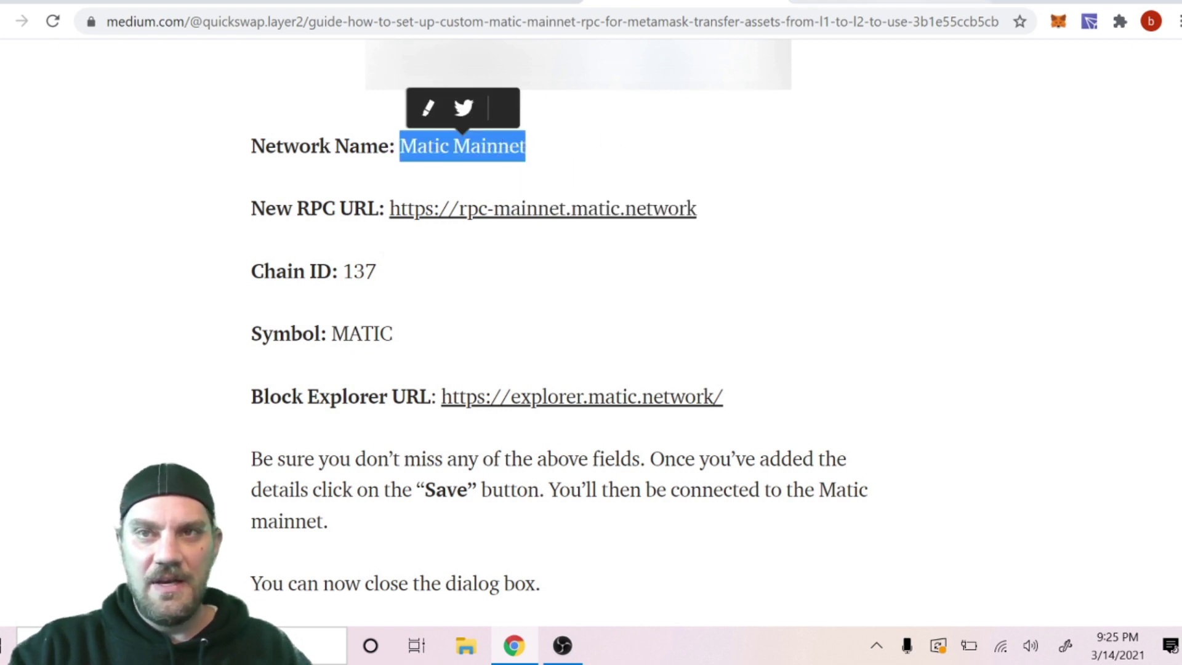
left_click(886, 2)
right_click(748, 271)
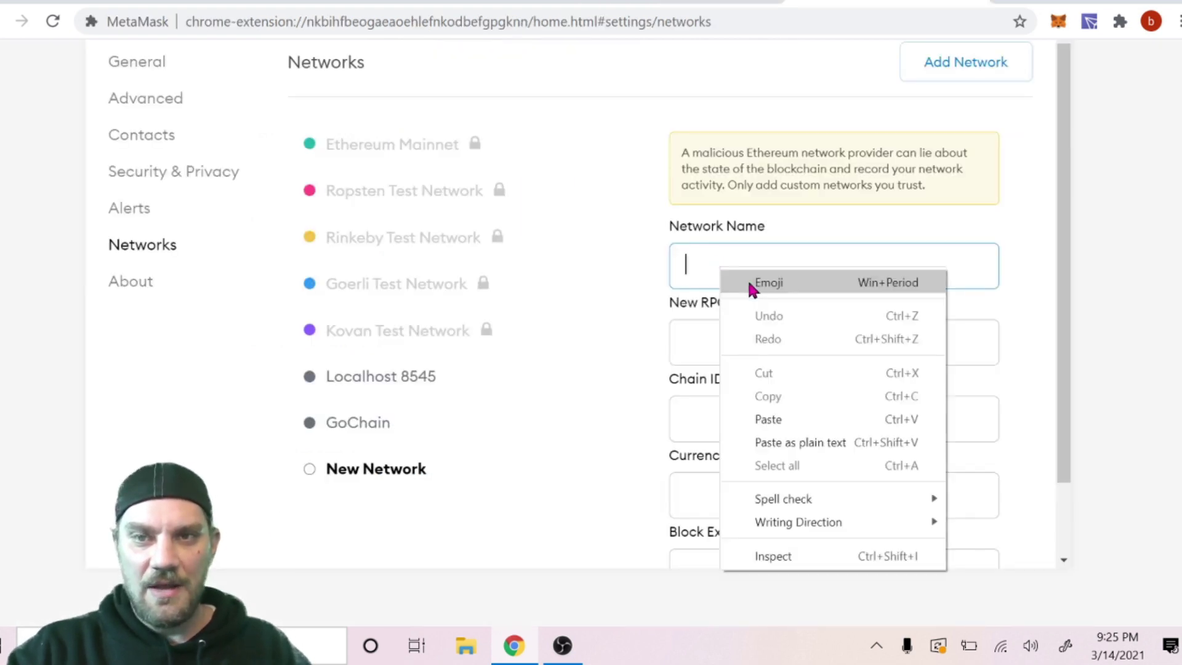
left_click(785, 422)
- Copy the guide's RPC URL into the New RPC URL field
left_click(647, 8)
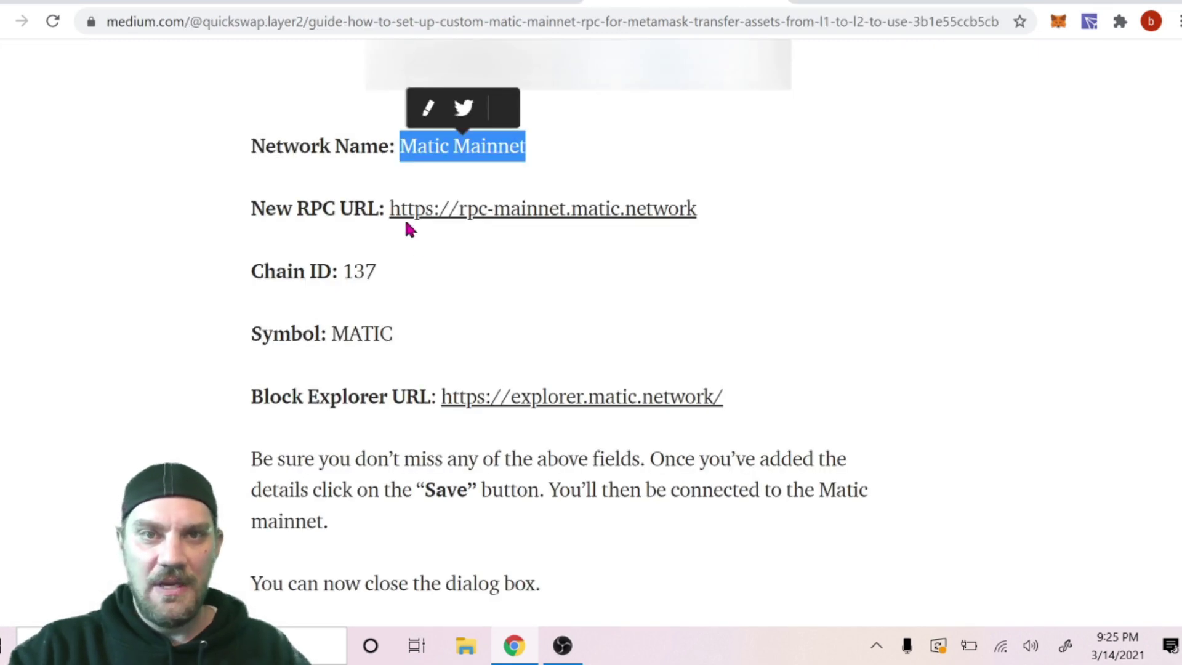
left_click_drag(388, 209, 698, 219)
right_click(658, 216)
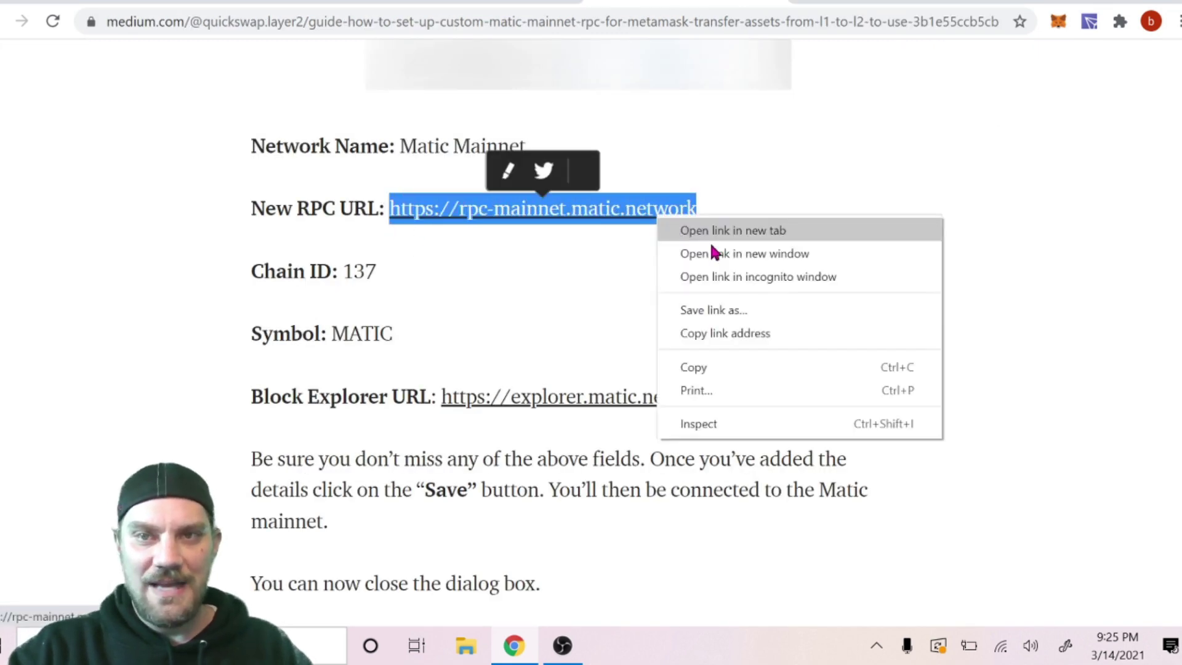
left_click(703, 367)
left_click(850, 3)
left_click(718, 346)
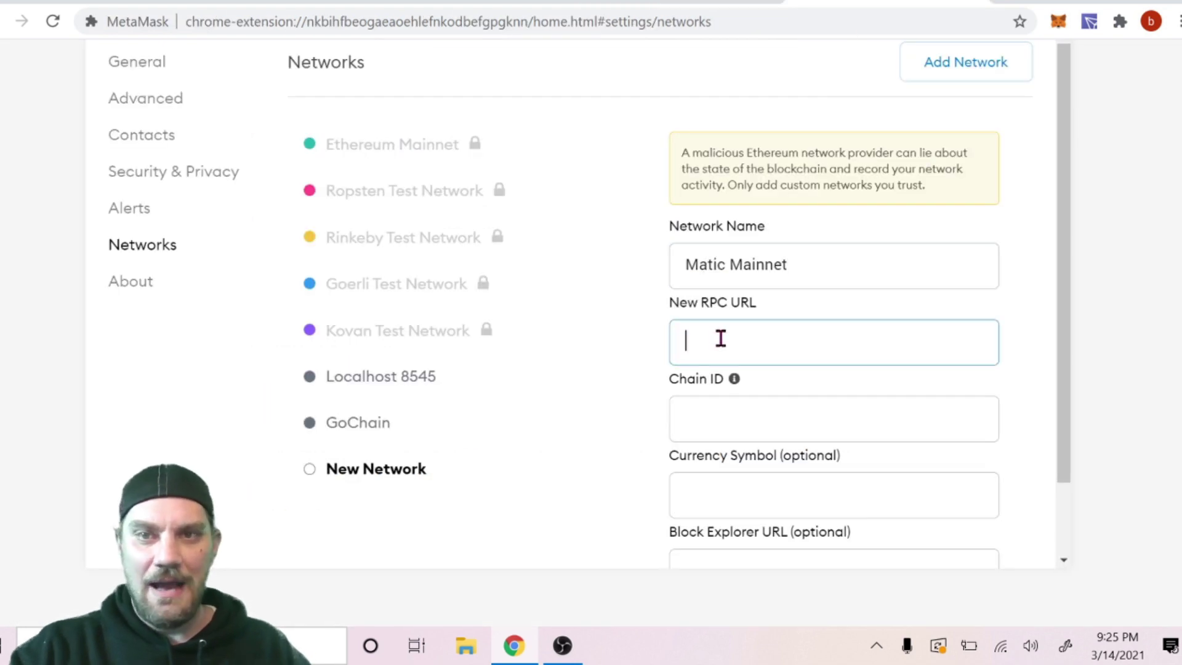
right_click(720, 339)
left_click(791, 187)
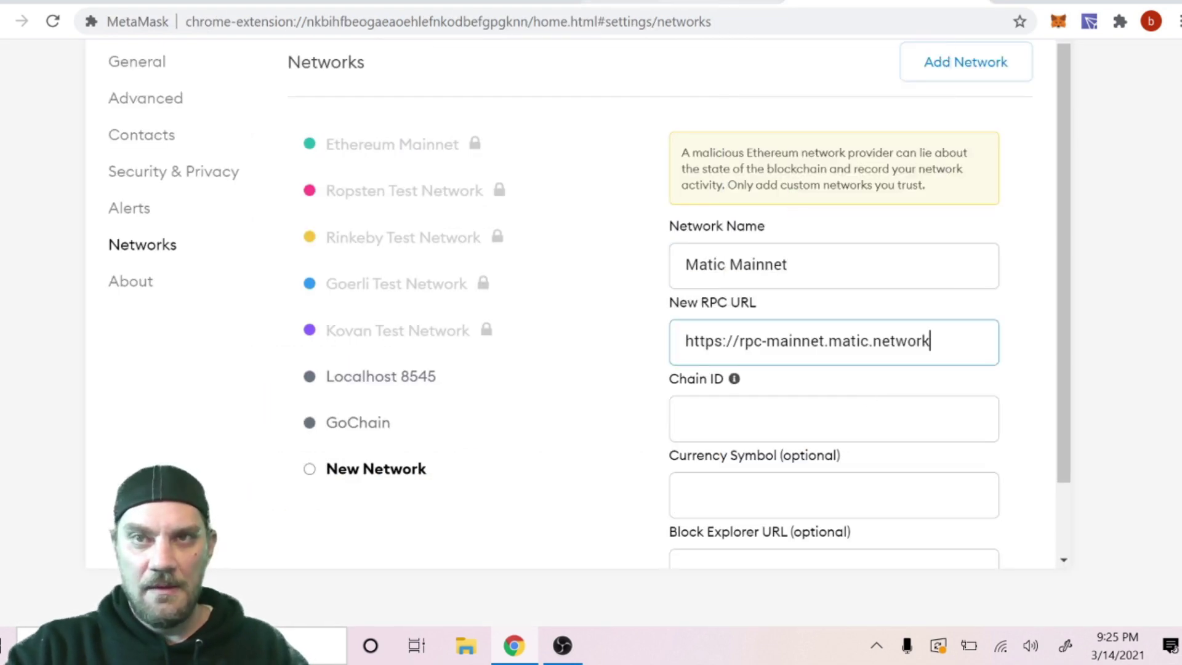
- Enter Chain ID 137 and currency symbol MATIC
left_click(692, 5)
left_click(858, 4)
left_click(725, 421)
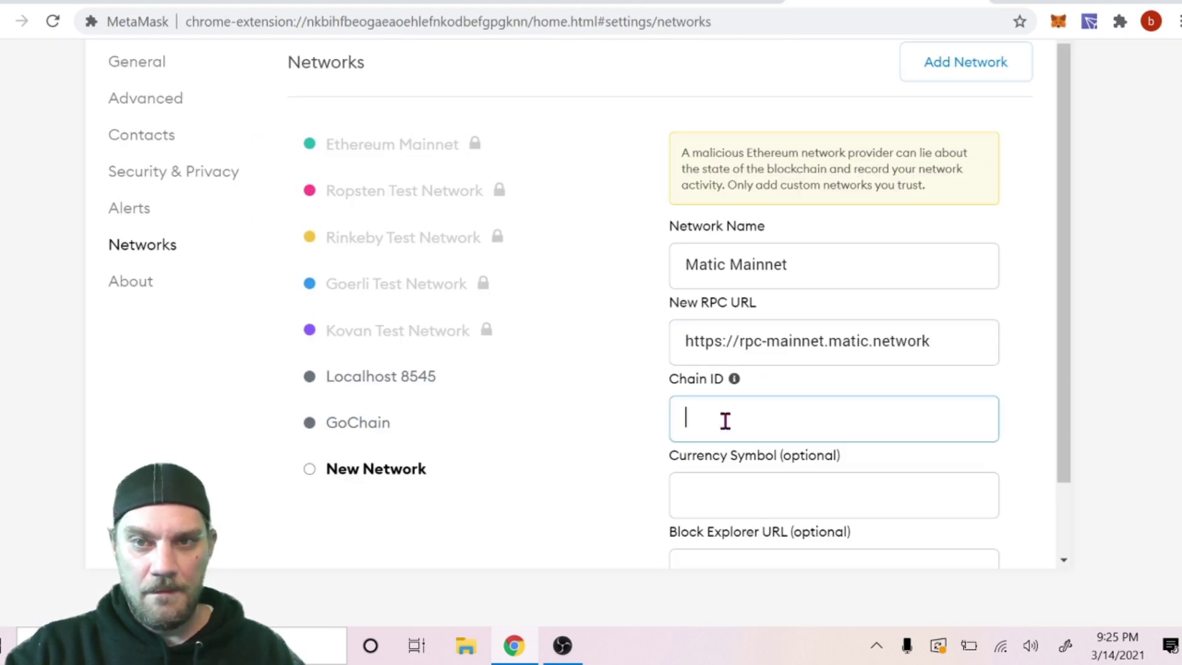
type("137")
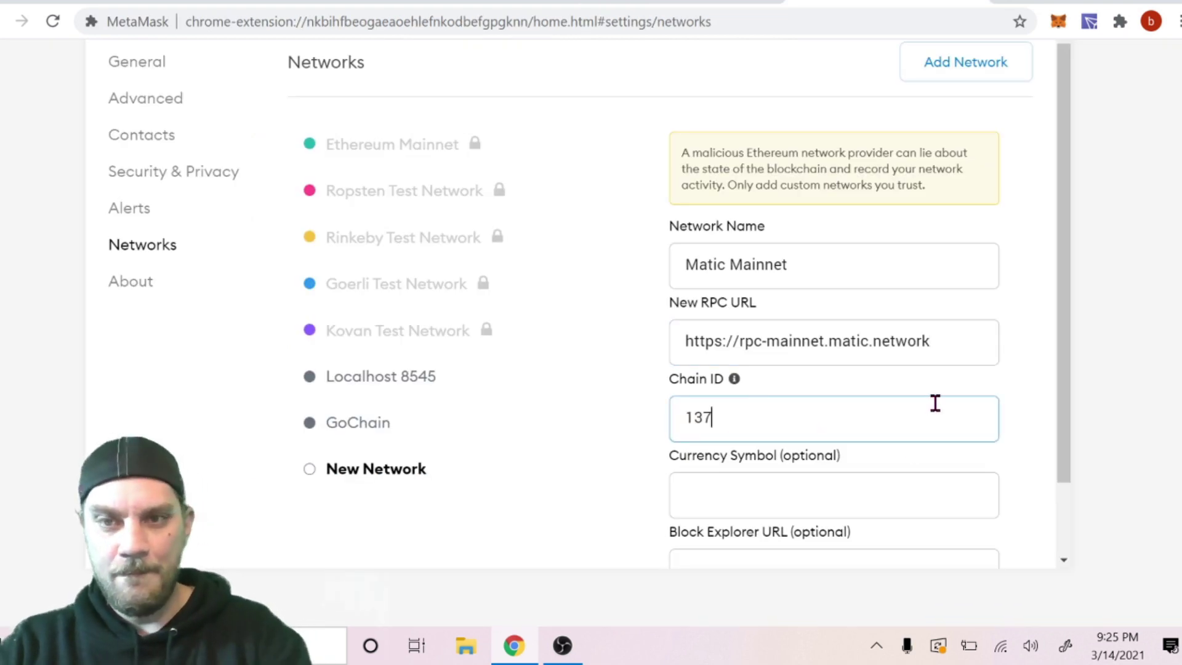
scroll(800, 403, "down", 2)
left_click(769, 410)
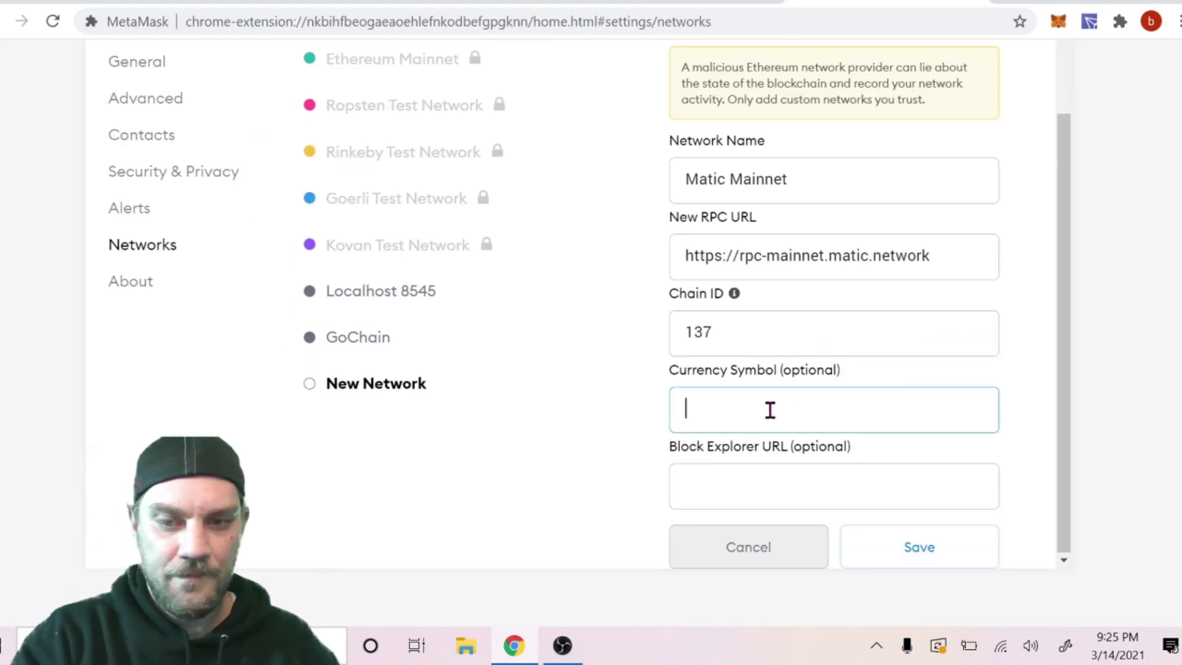
type("Ma")
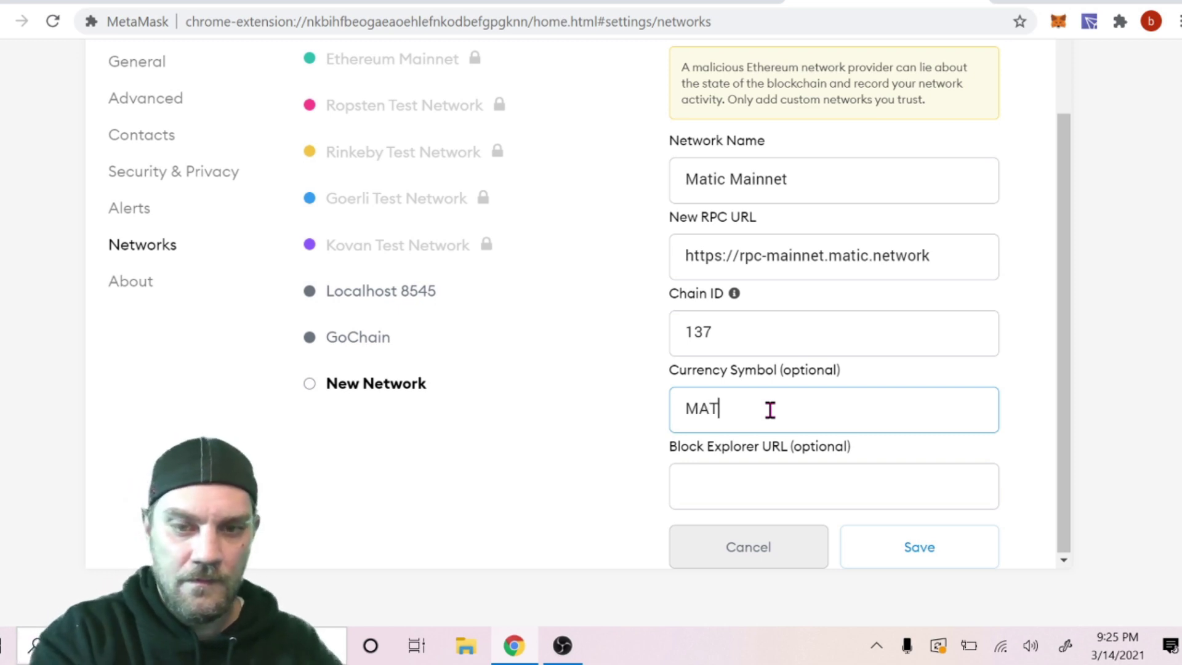
left_click(826, 483)
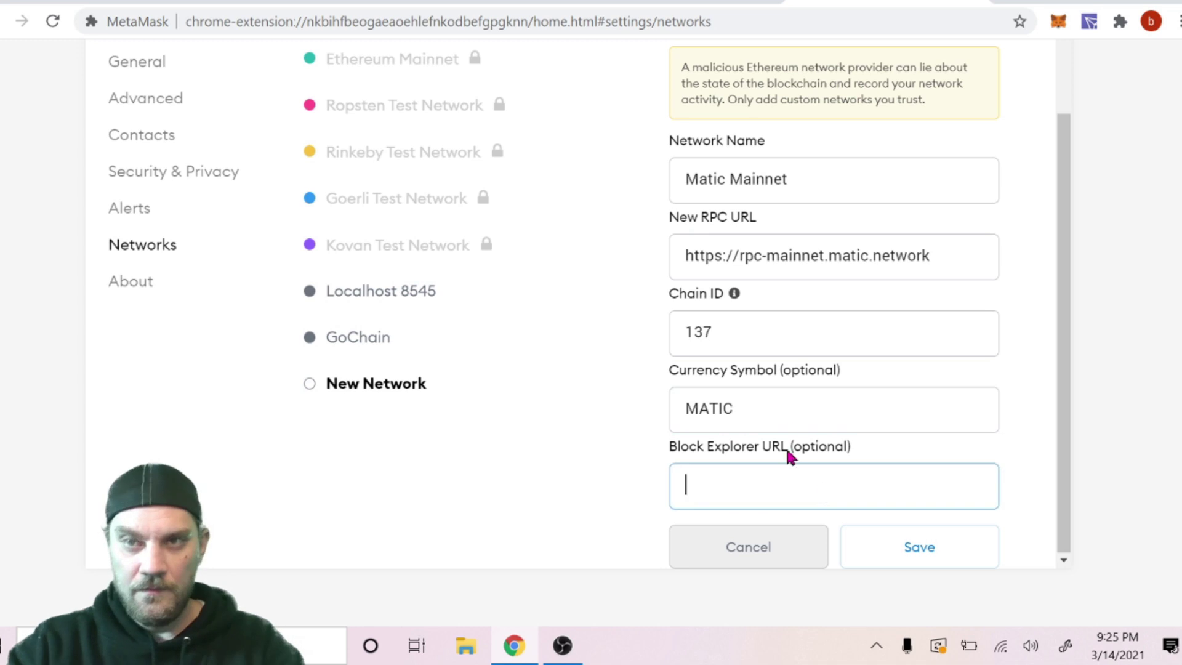
- Paste the guide's block explorer URL, remove its leading space, and save the network
left_click(671, 5)
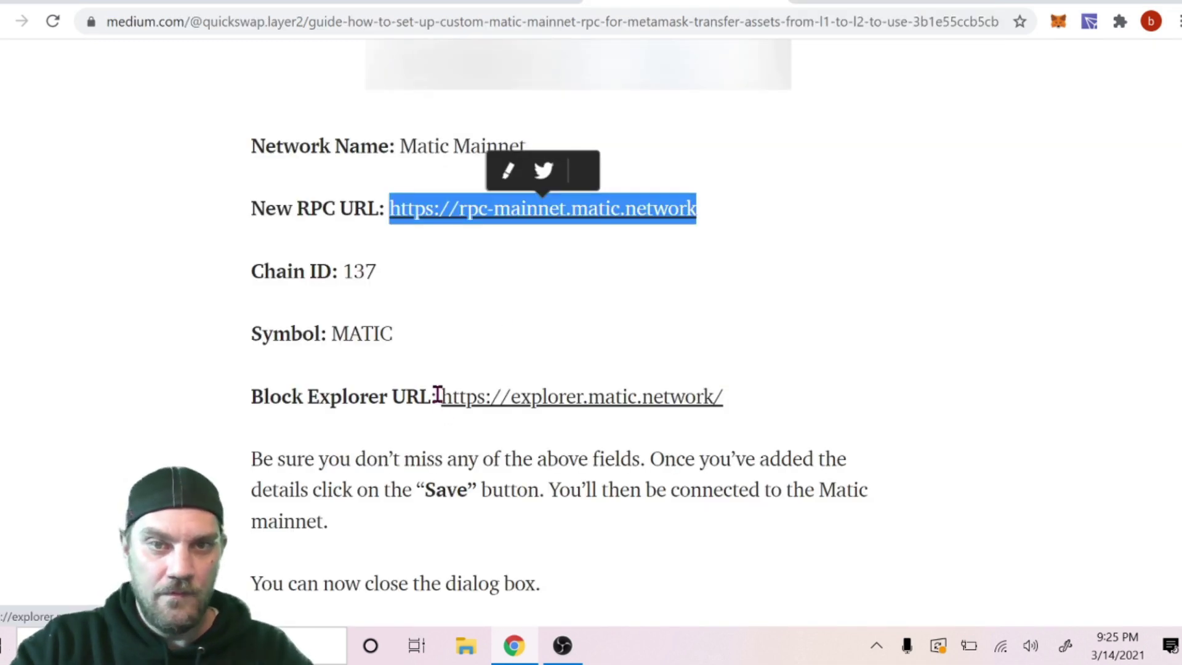
left_click_drag(439, 396, 741, 394)
right_click(640, 400)
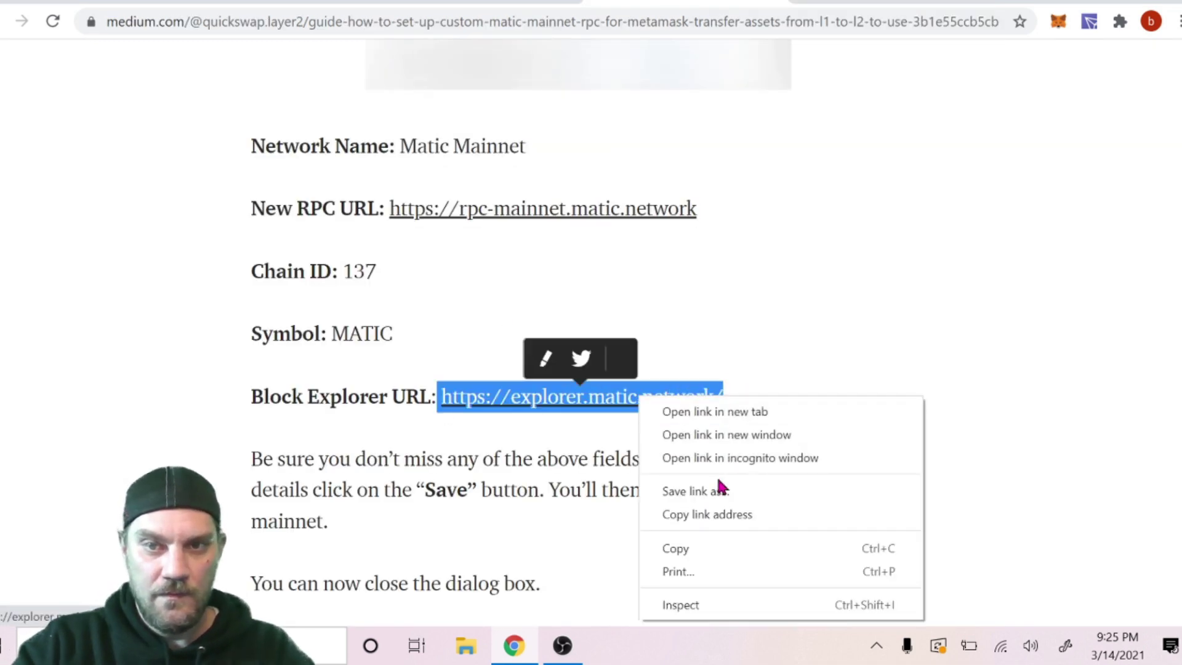
left_click(702, 548)
left_click(812, 5)
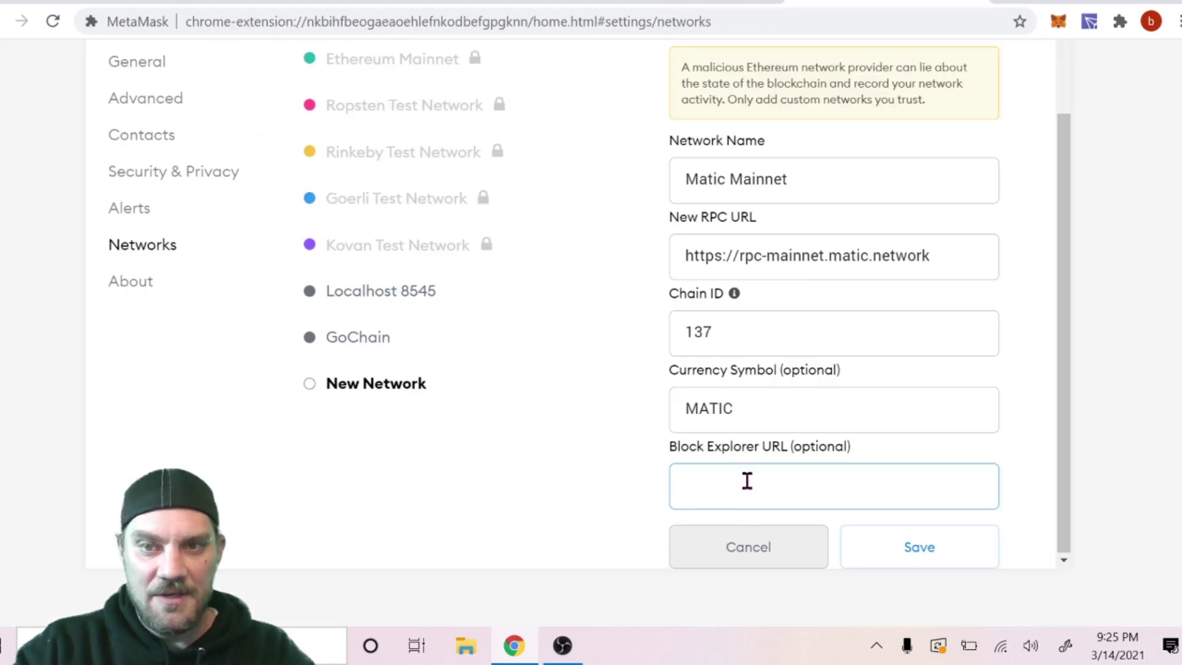
left_click(766, 497)
right_click(763, 489)
left_click(823, 338)
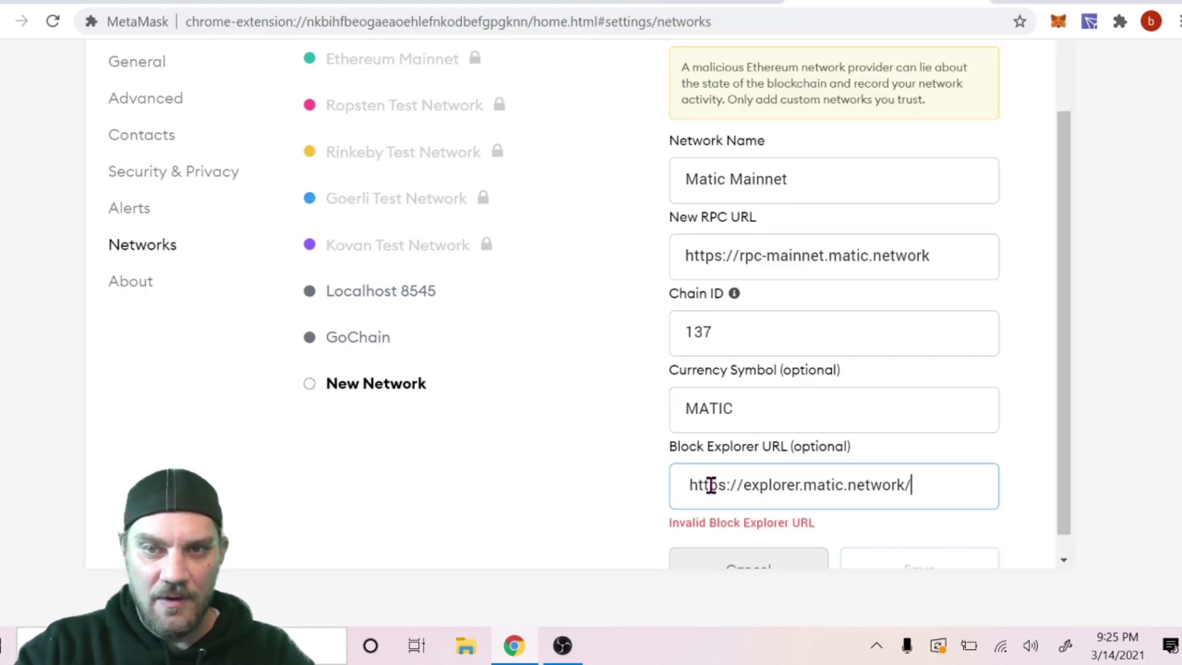
left_click(693, 491)
key("Delete")
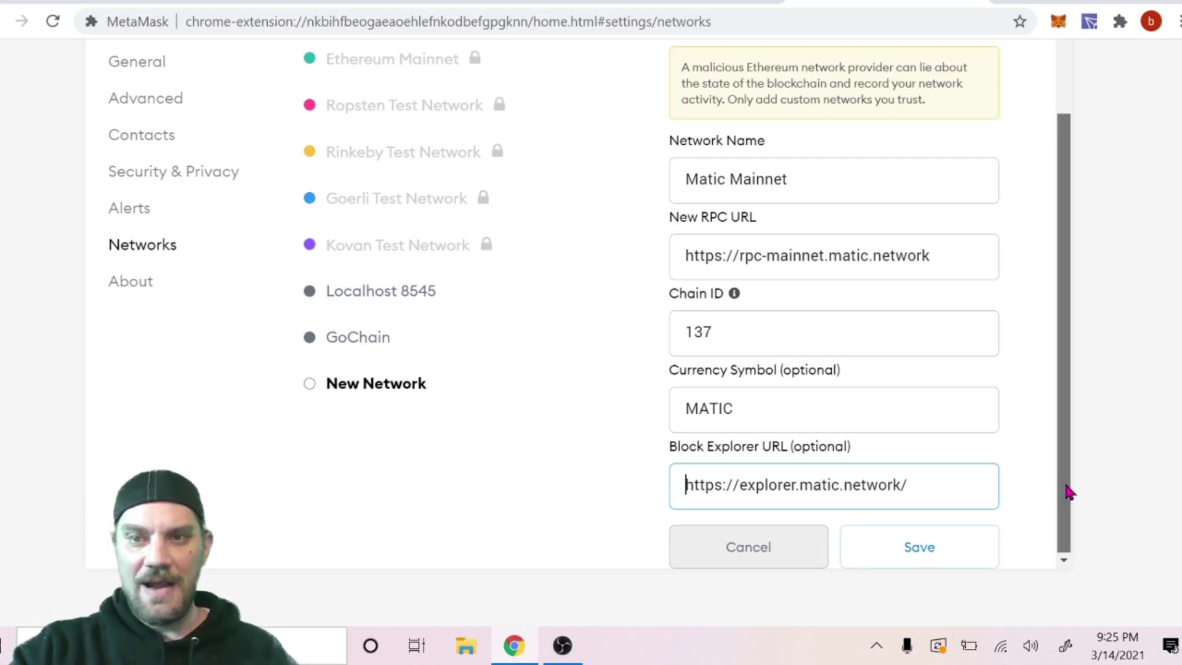
left_click(910, 548)
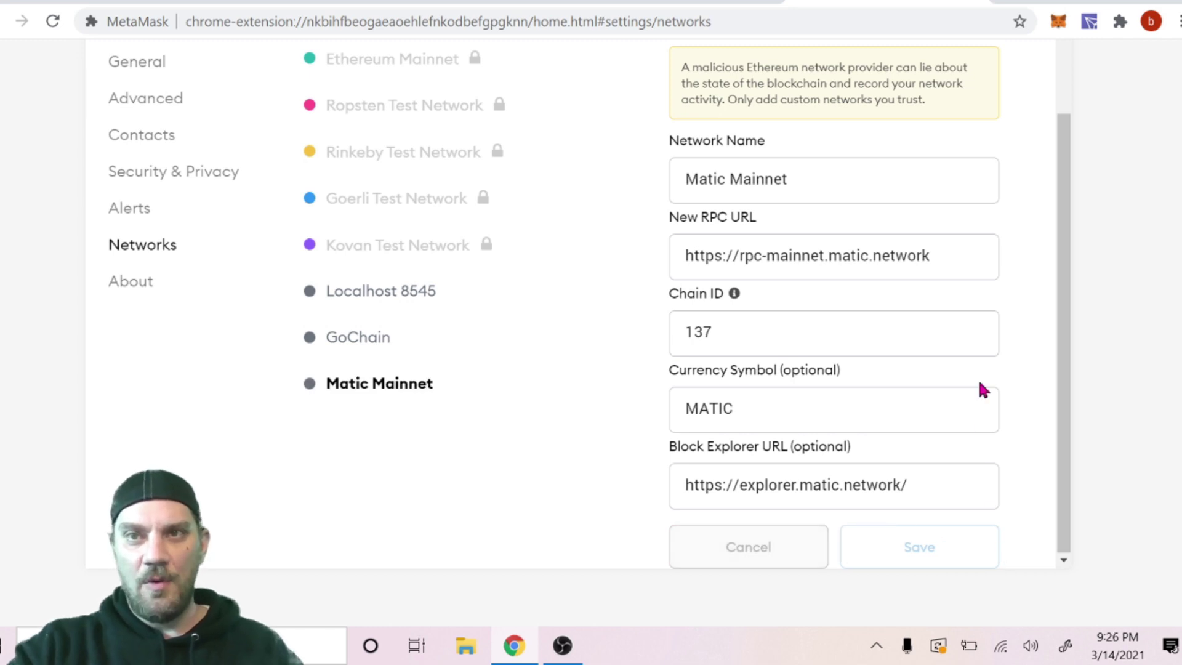
scroll(981, 326, "up", 4)
left_click(979, 2)
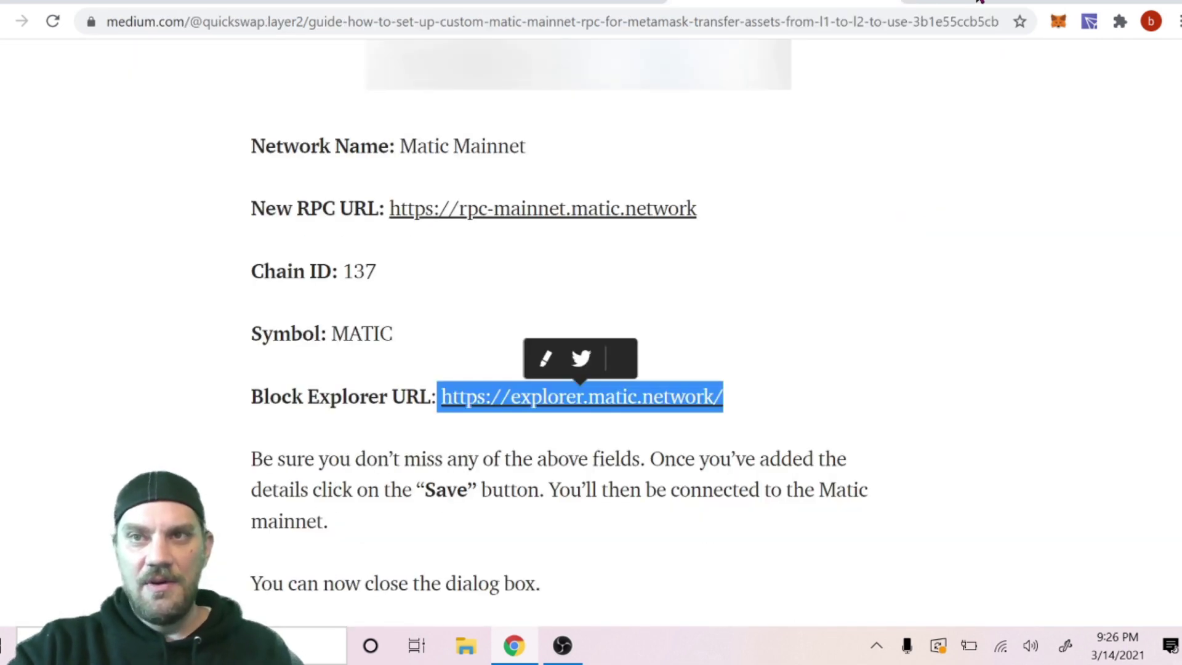
left_click(1058, 22)
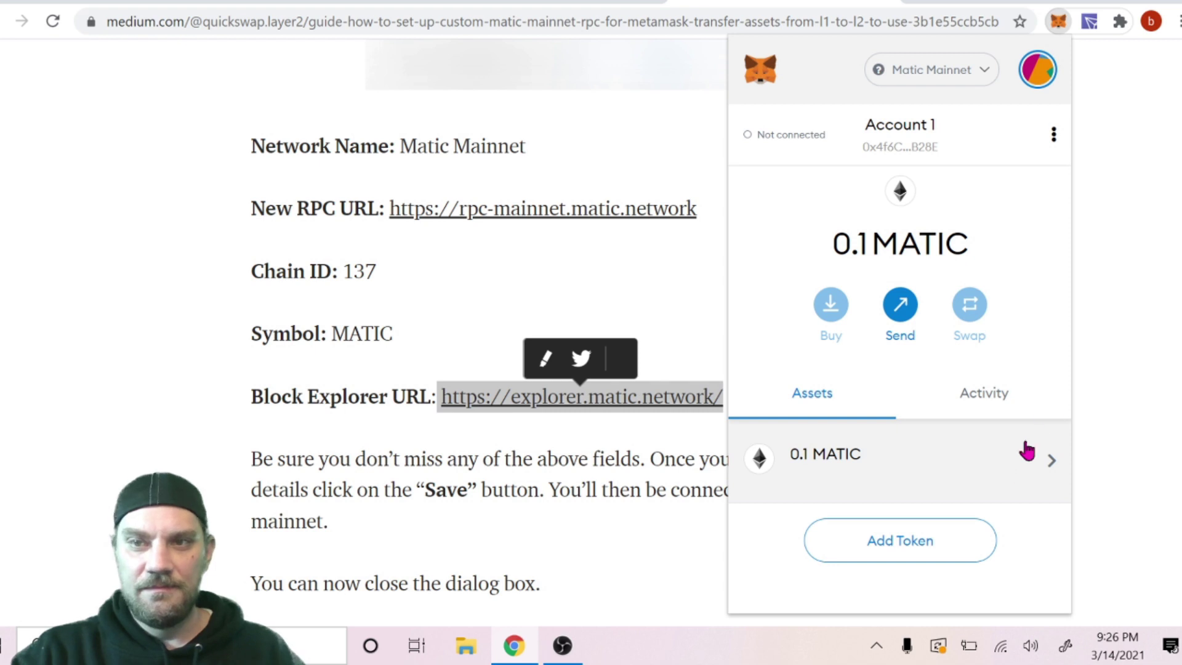
left_click(1127, 296)
key("ctrl+Tab")
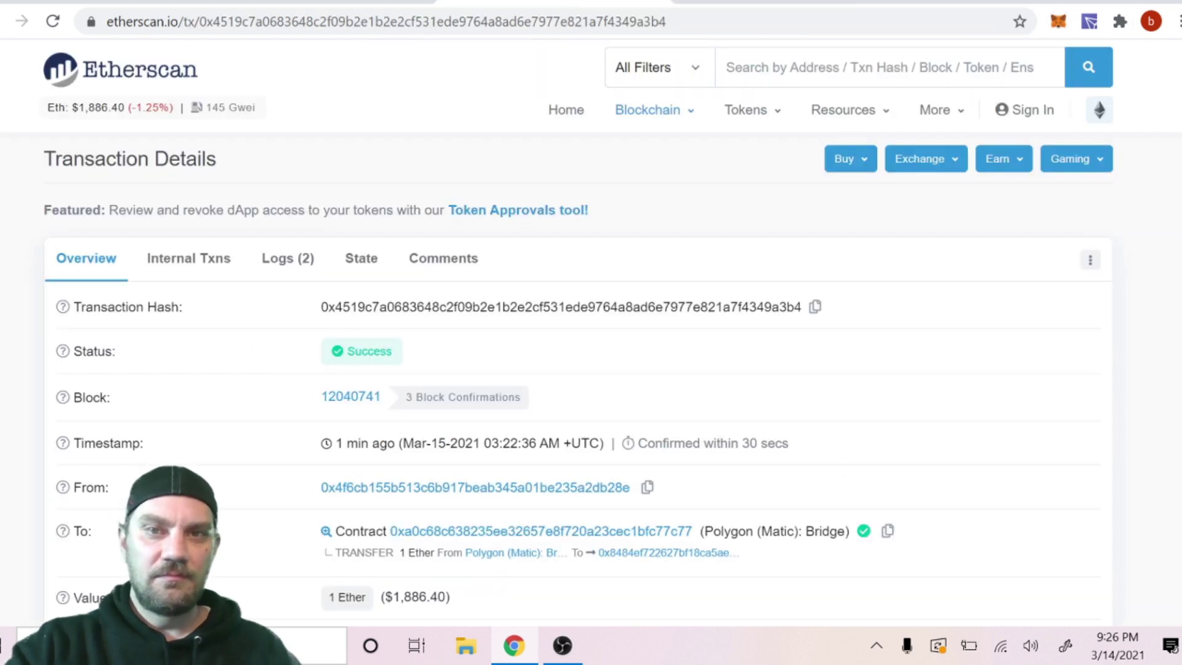
scroll(825, 209, "down", 3)
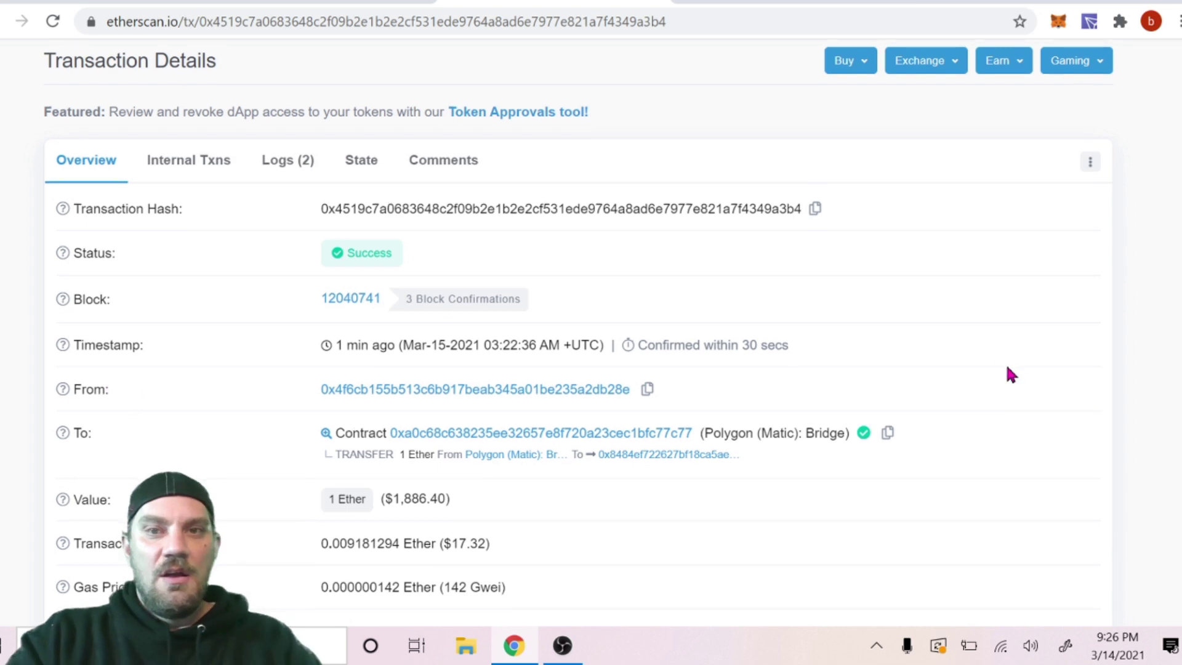
scroll(1012, 373, "down", 1)
scroll(1023, 367, "down", 1)
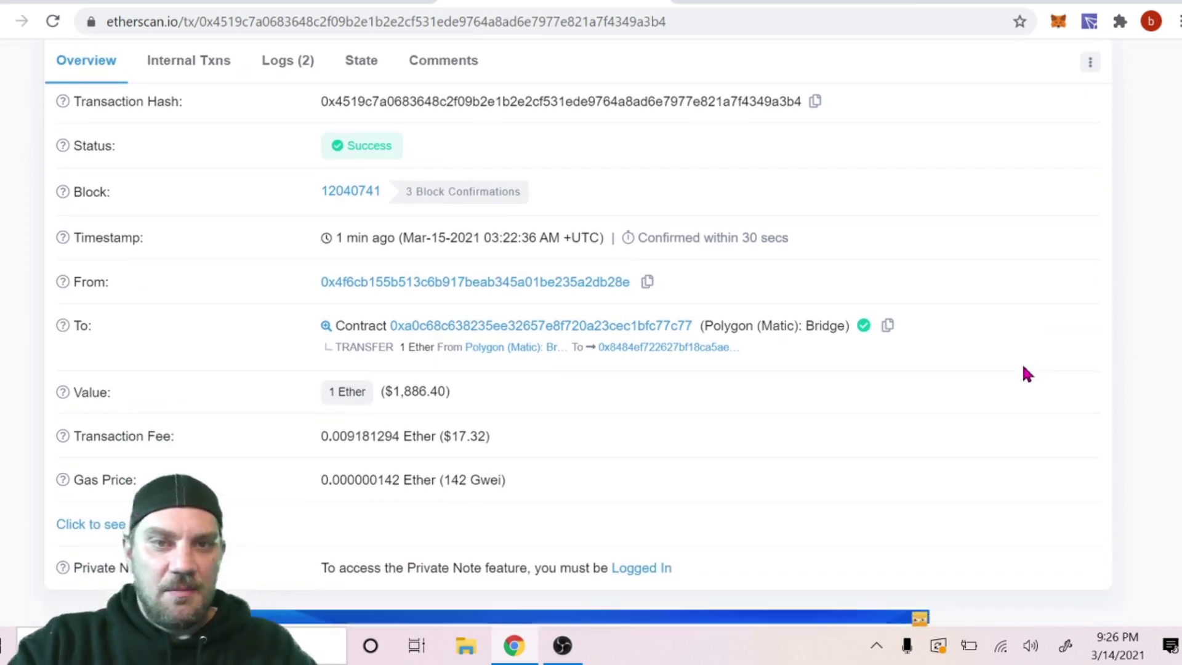
scroll(1027, 366, "up", 1)
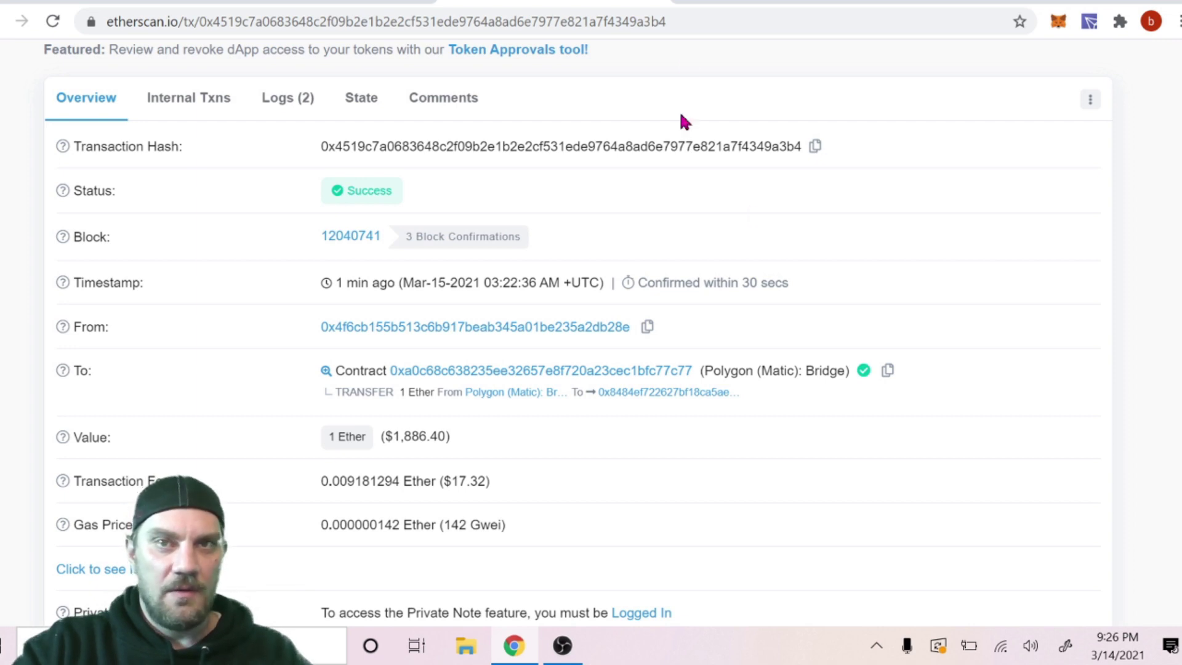
scroll(979, 314, "down", 1)
scroll(980, 310, "up", 2)
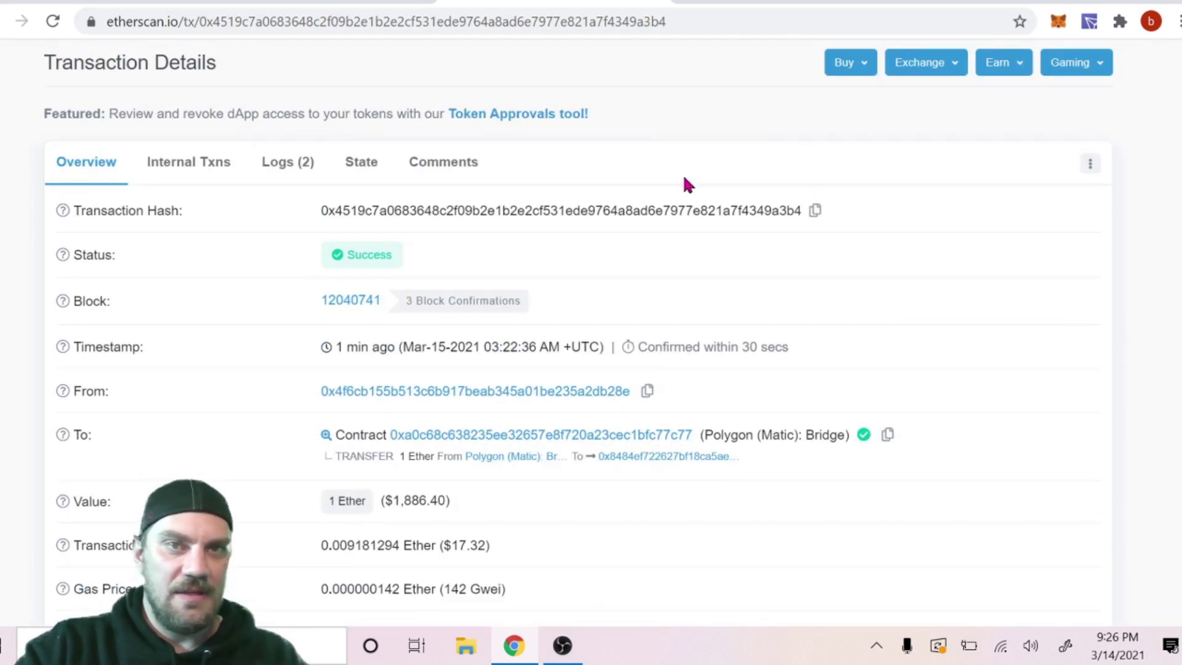
left_click(352, 1)
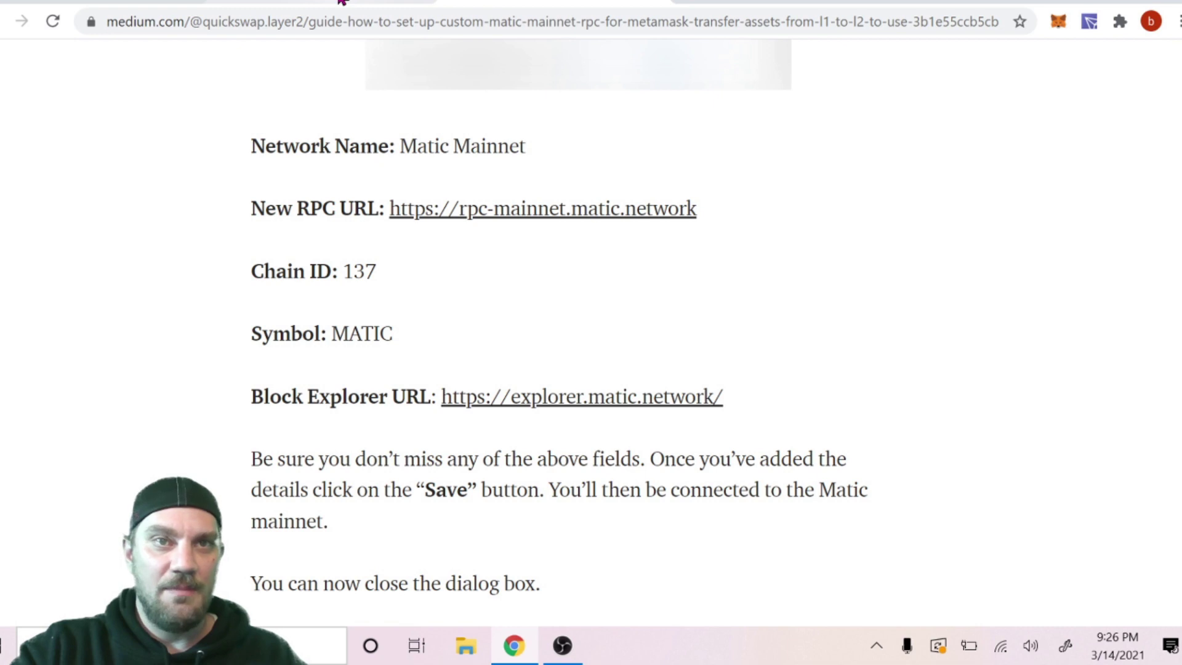
- Dismiss the transfer notice and compare the $1888.88 Matic balance with the Etherscan transaction
left_click(345, 2)
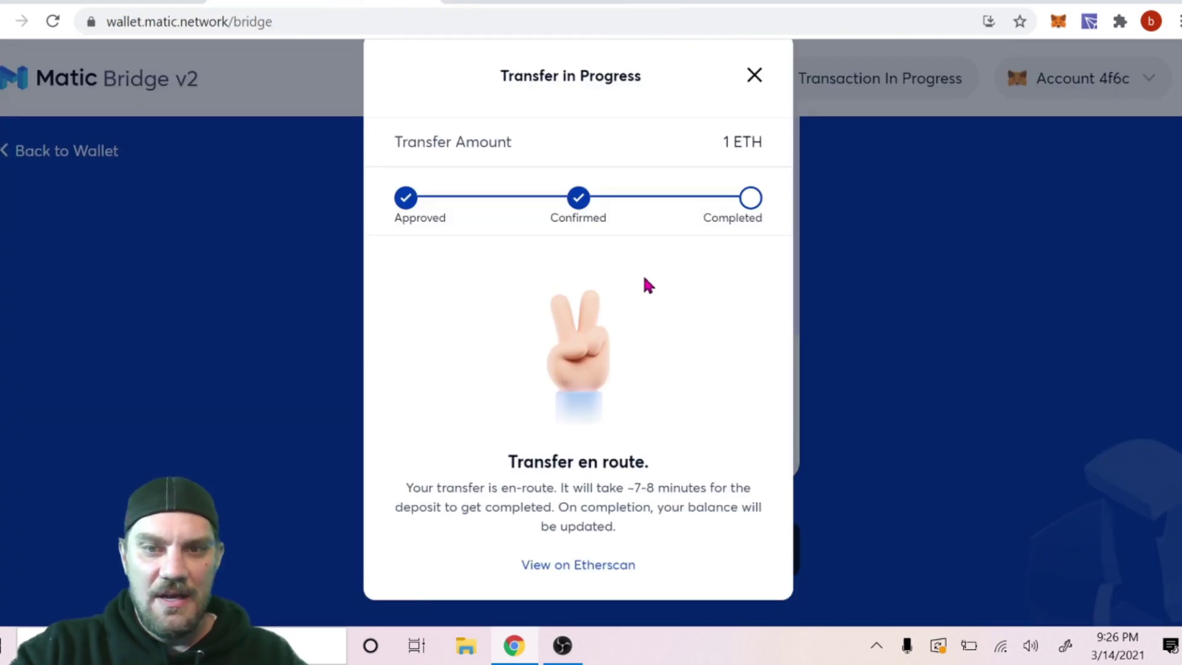
left_click(753, 76)
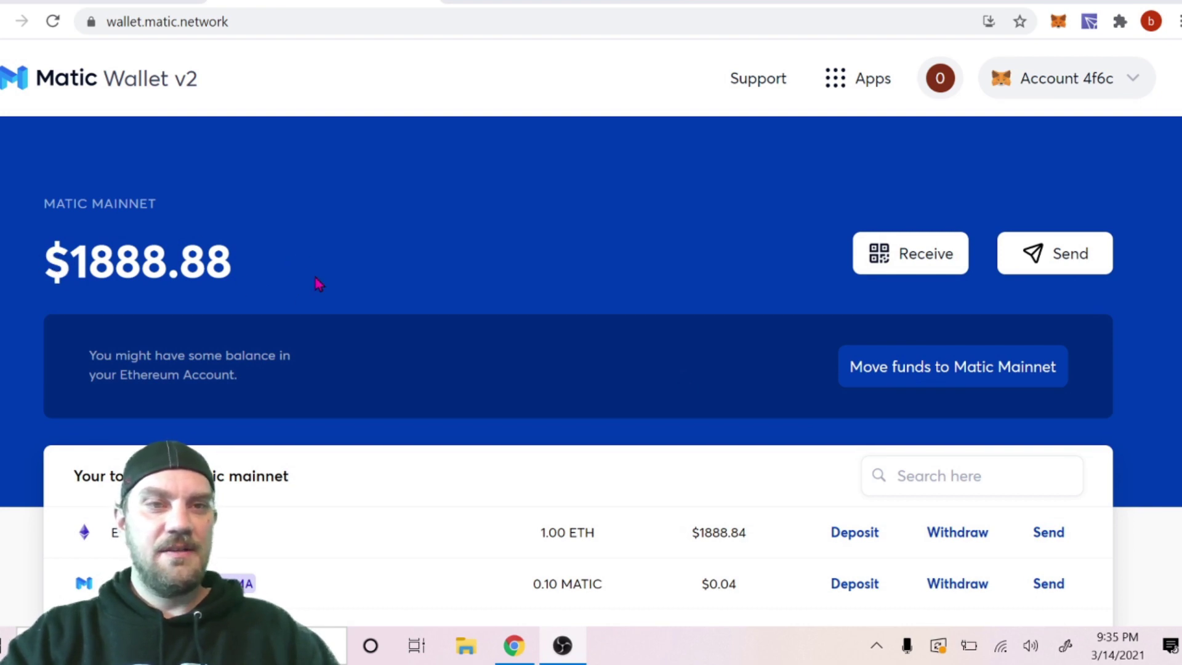
left_click_drag(53, 262, 241, 265)
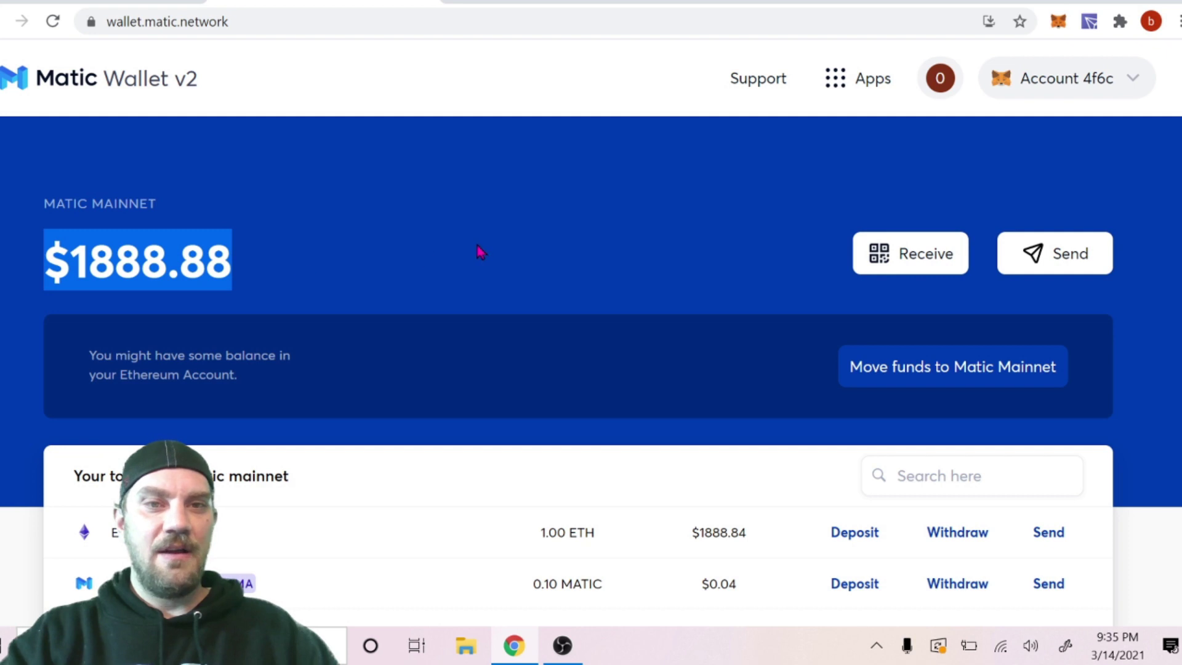
scroll(482, 250, "down", 3)
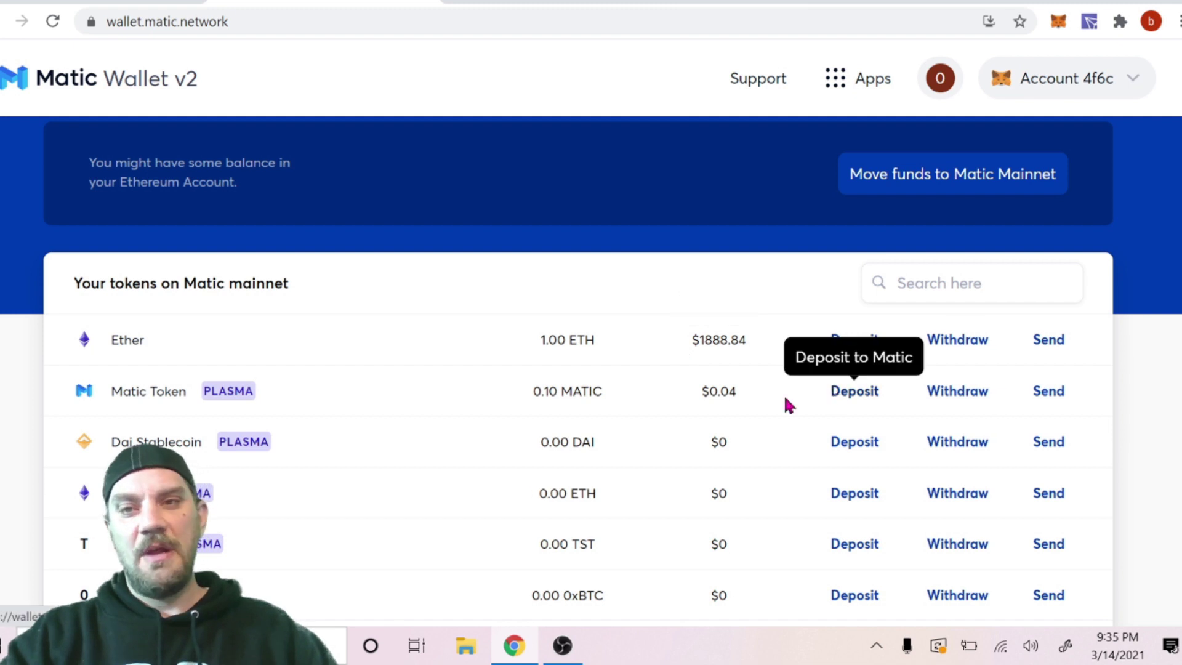
left_click(558, 2)
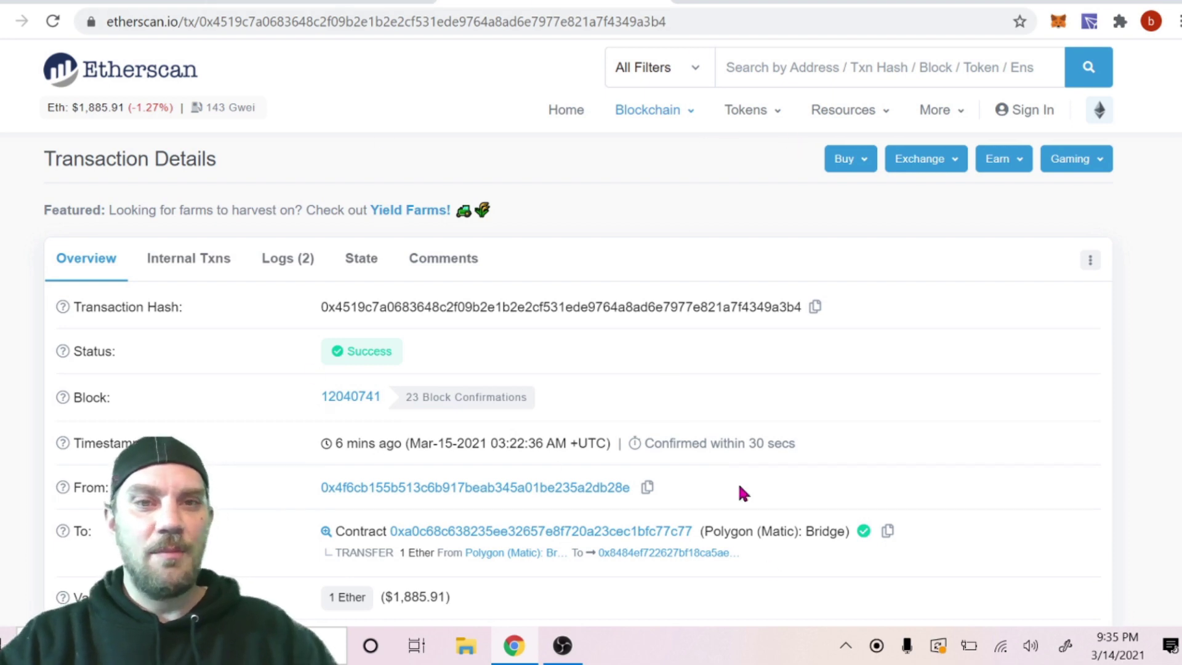
scroll(233, 501, "down", 1)
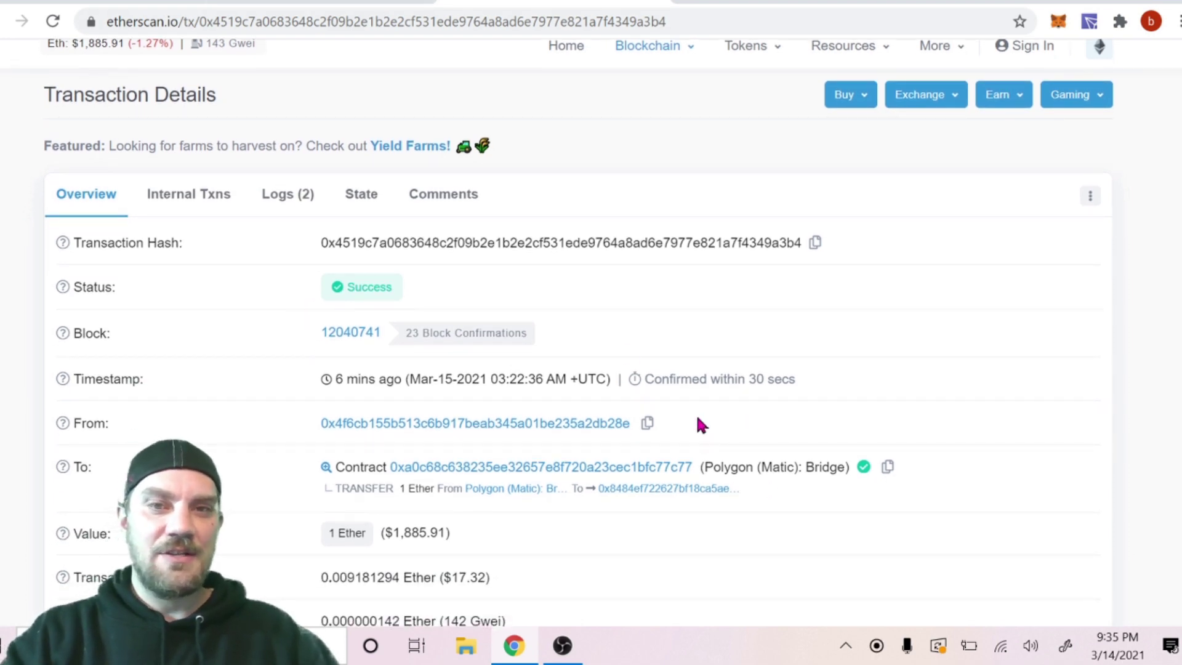
left_click(302, 2)
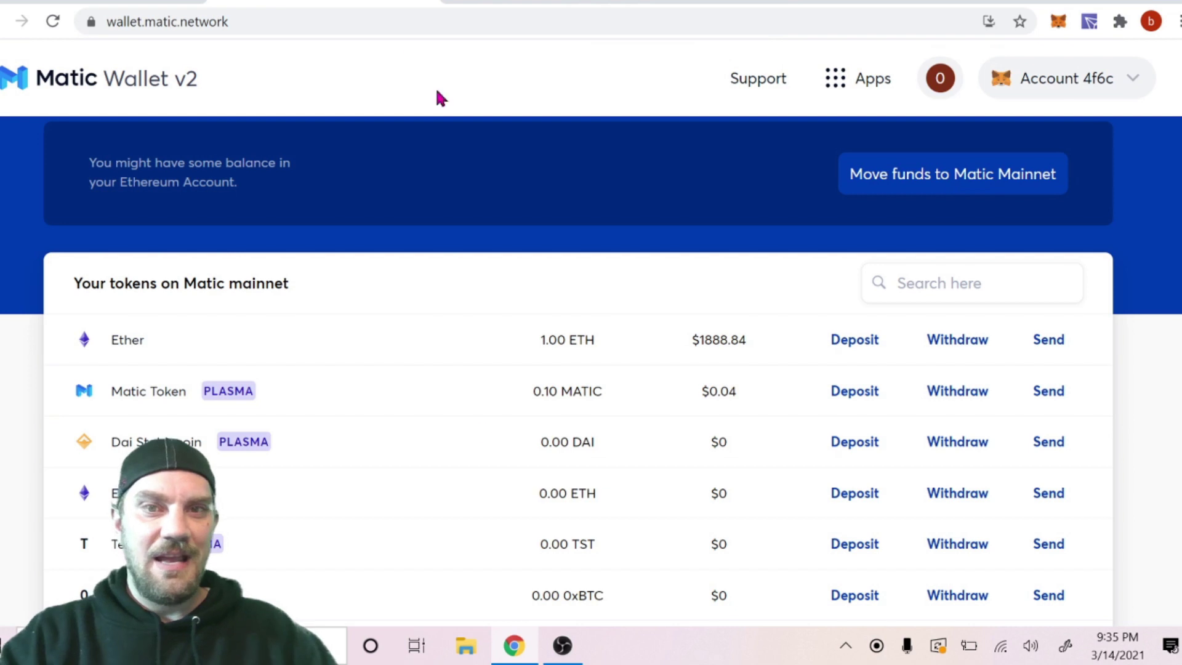
scroll(637, 391, "up", 3)
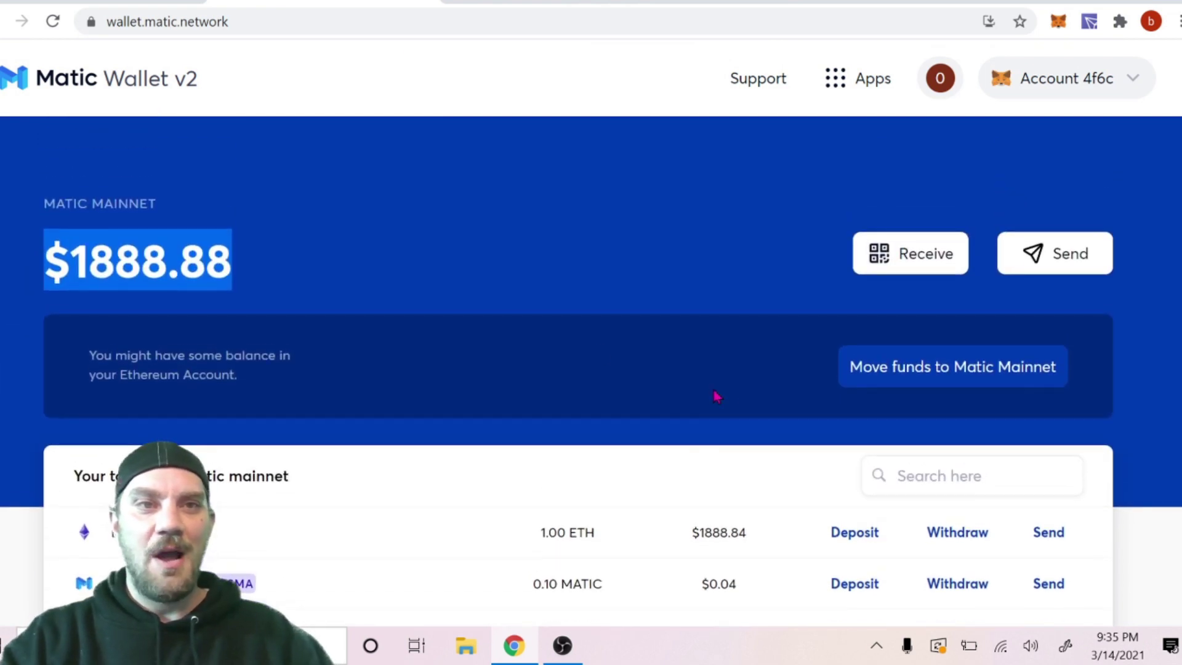
left_click(218, 267)
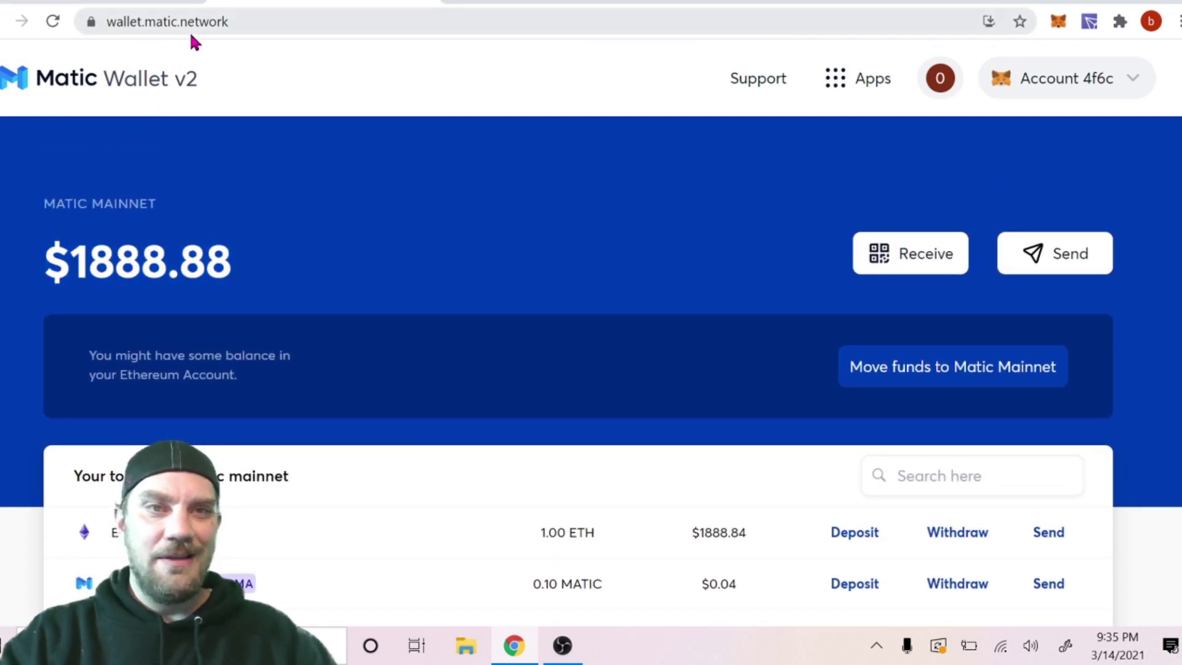
- Scroll the token list to confirm the 1.00 ETH arrived, then open QuickSwap
scroll(652, 263, "down", 4)
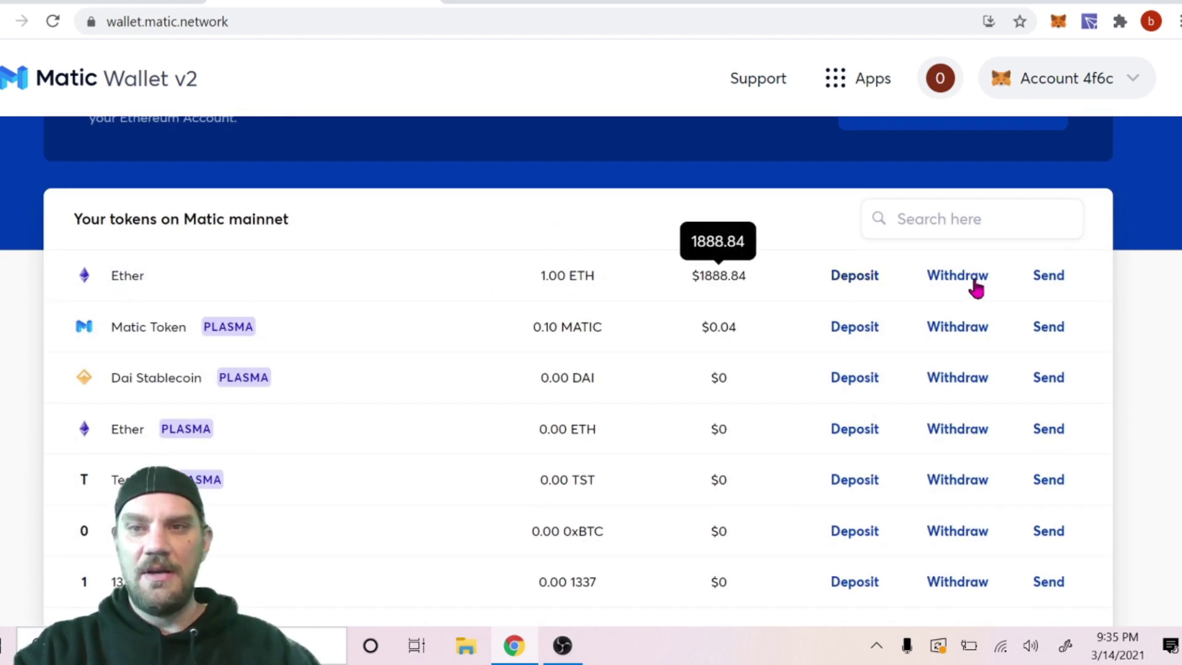
scroll(421, 350, "up", 2)
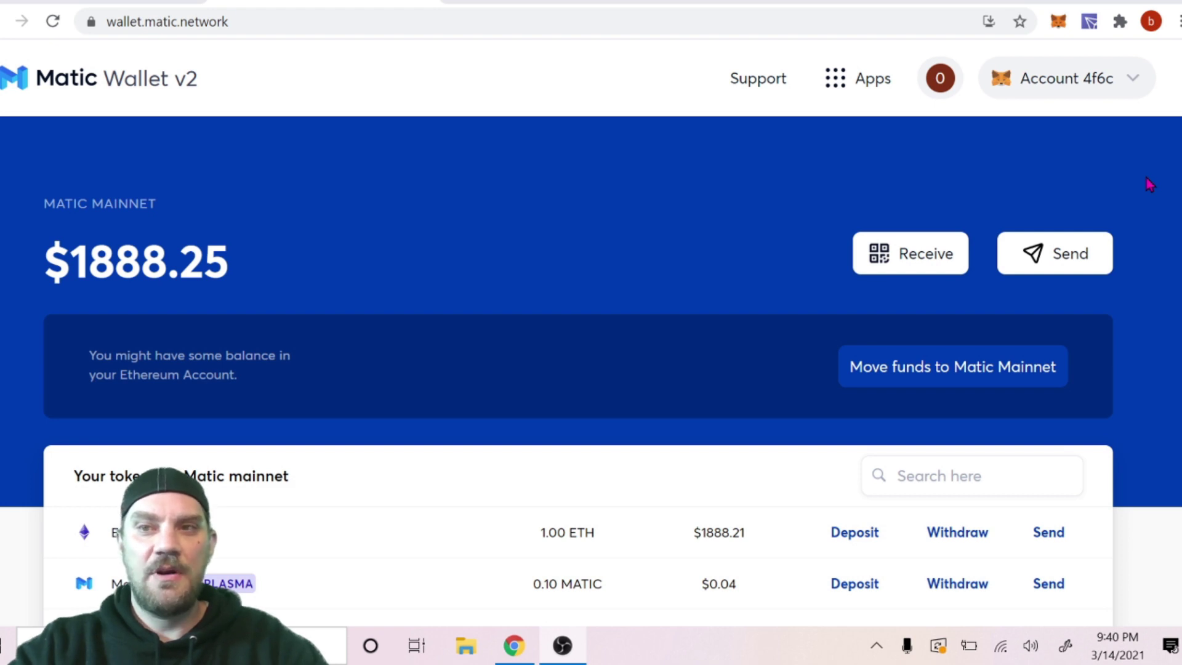
scroll(1146, 178, "down", 1)
scroll(1146, 178, "up", 1)
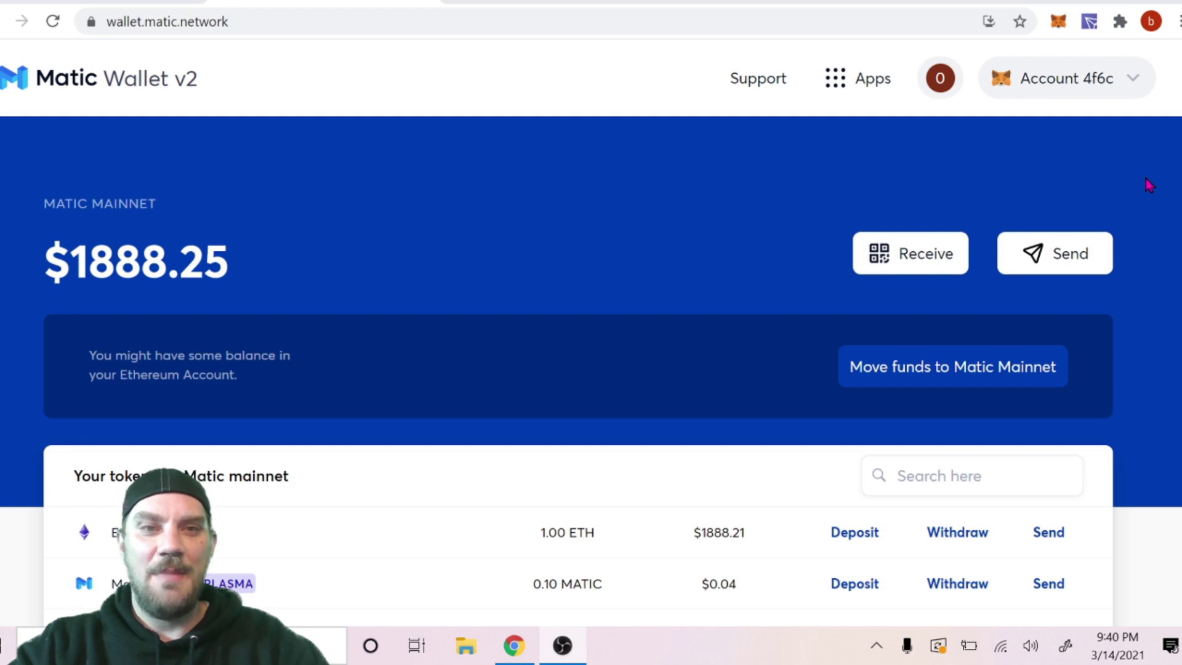
left_click(920, 3)
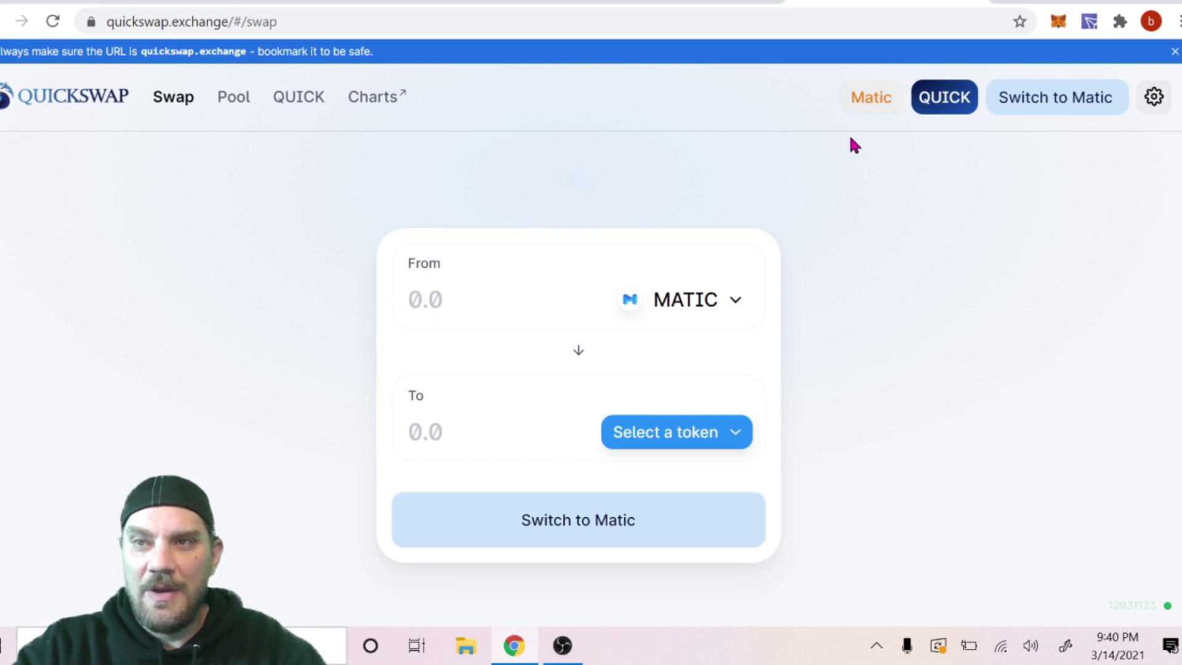
- Switch QuickSwap onto the Matic network and check the wallet's network and balance
left_click(1047, 108)
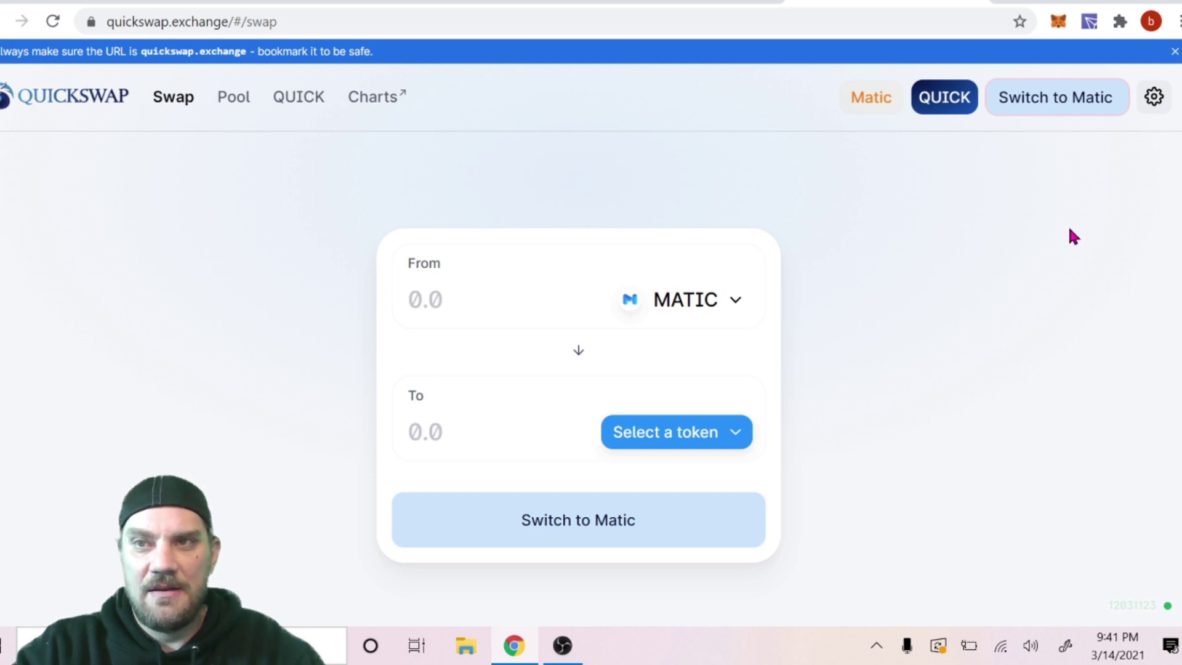
scroll(1072, 223, "down", 2)
left_click(1058, 21)
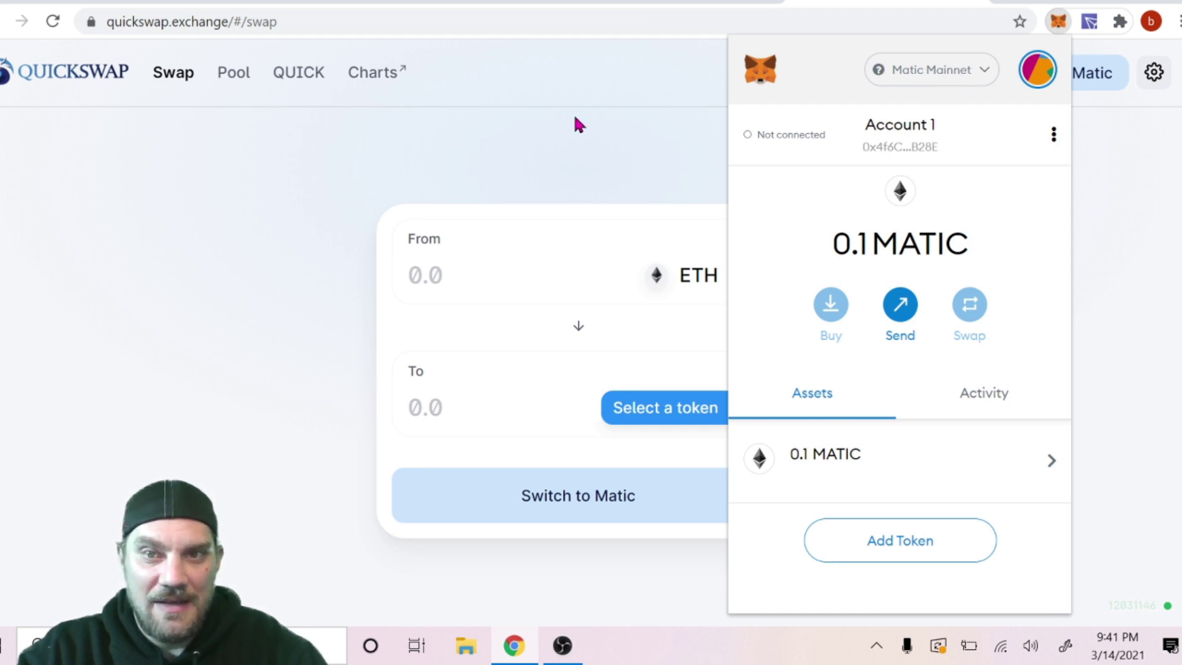
left_click(654, 140)
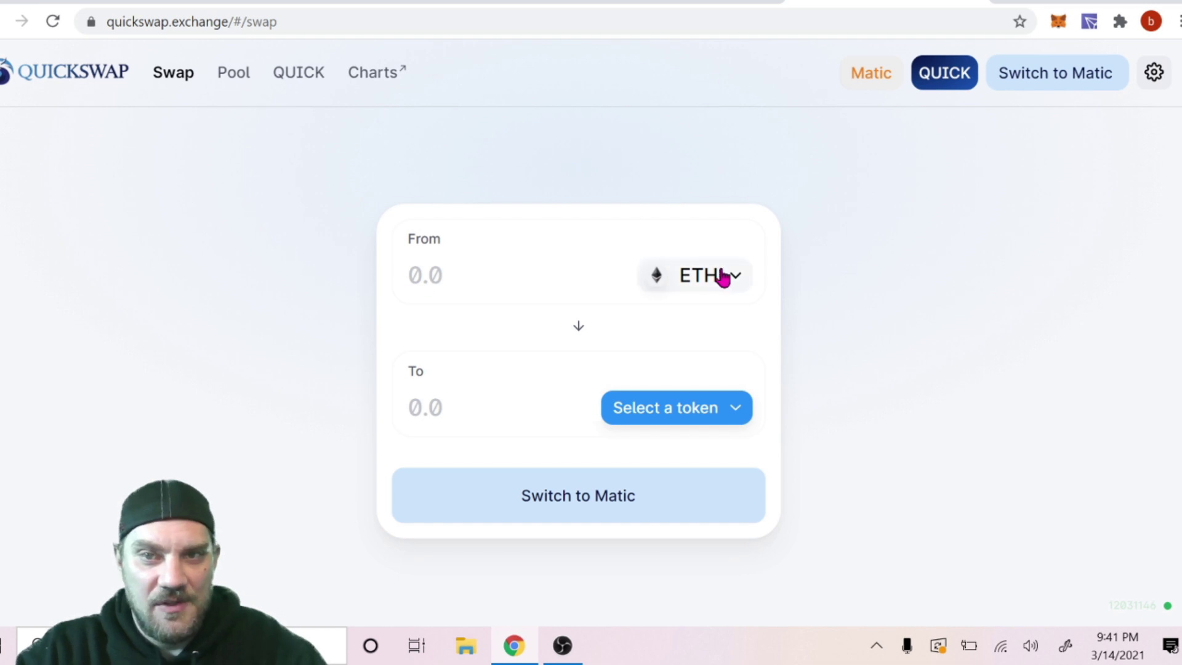
- Search 'eth' and pick ETH as the From token, then open the To token list
left_click(738, 282)
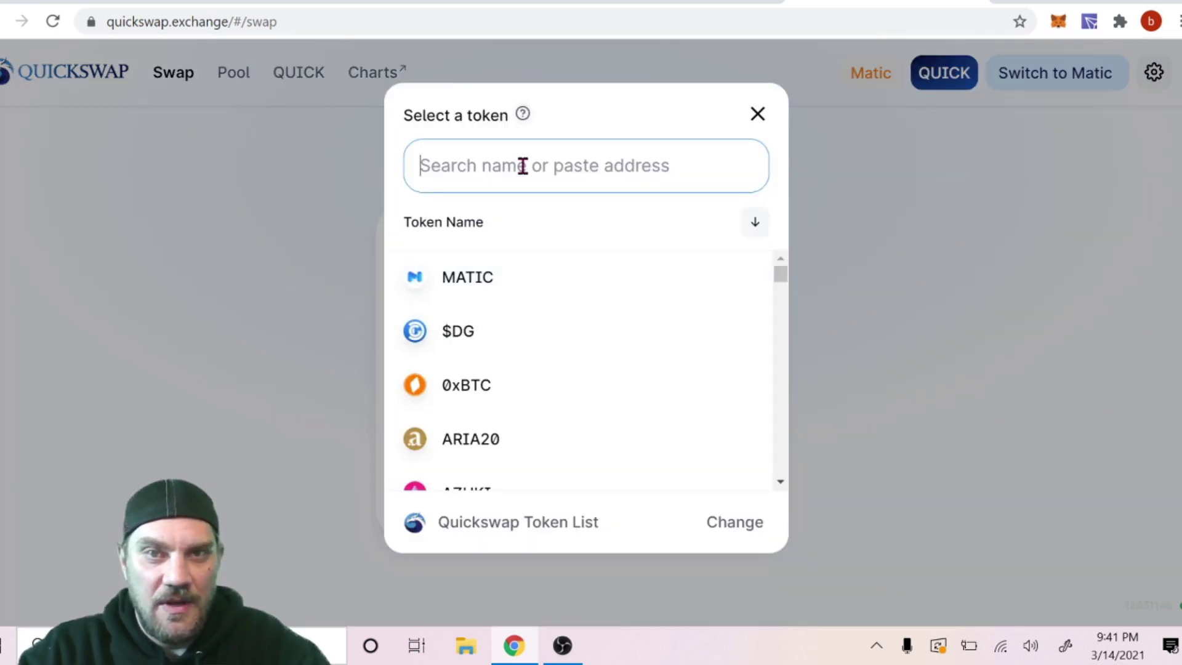
type("eth")
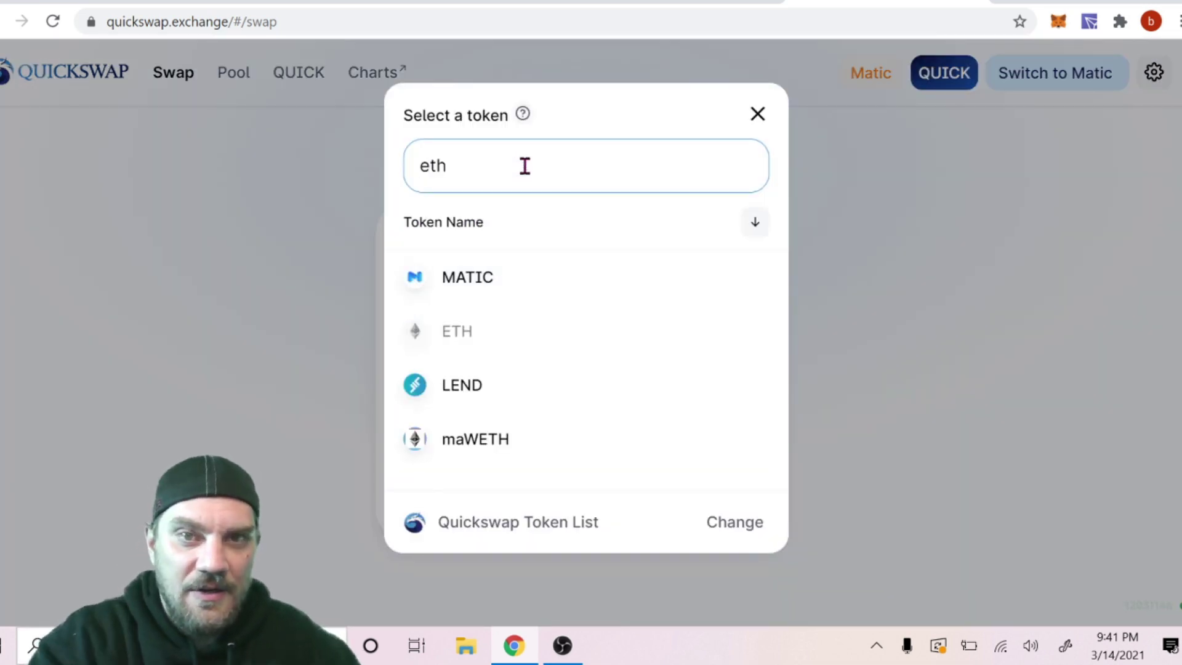
left_click(456, 343)
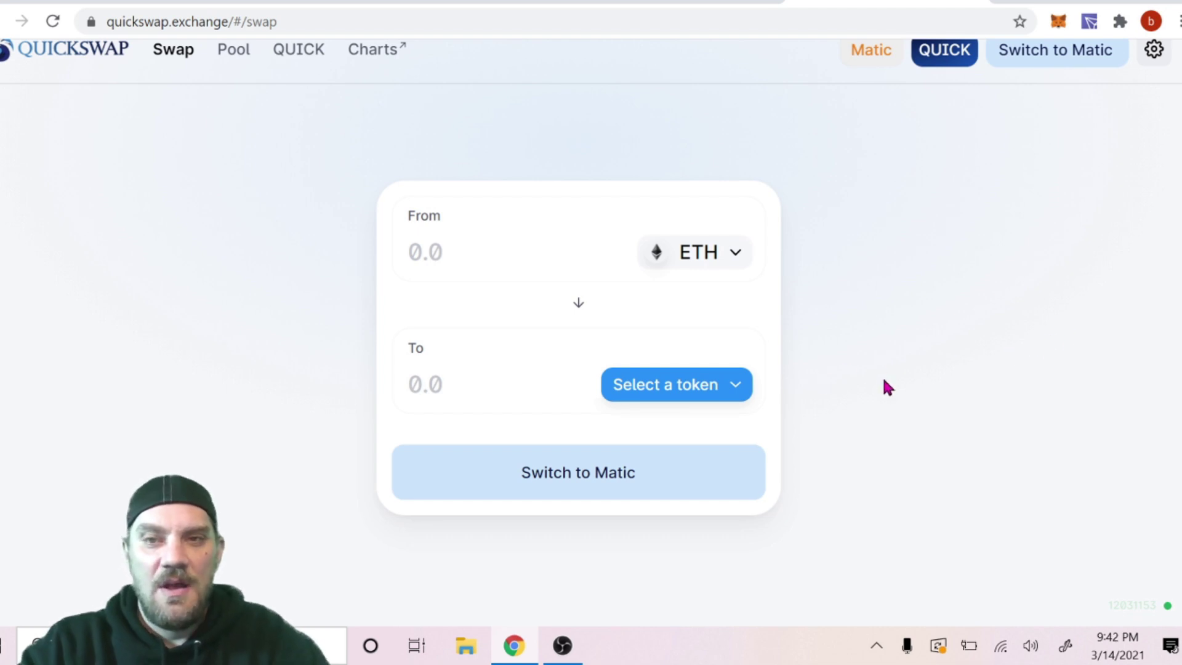
left_click(733, 387)
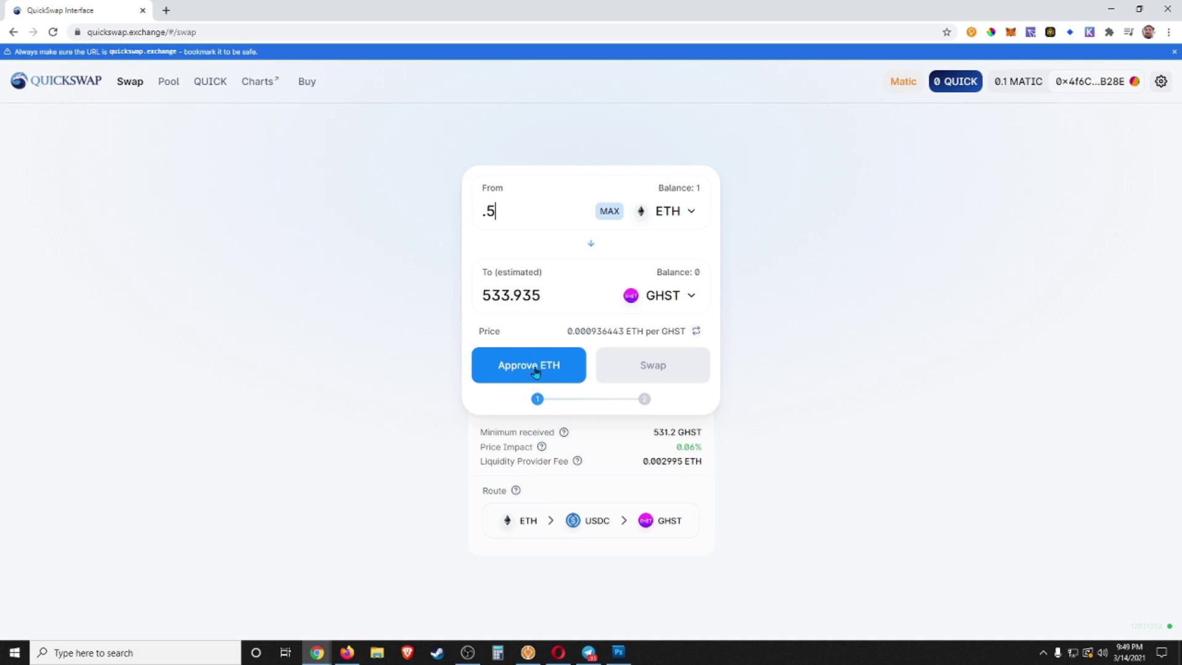
- Approve QuickSwap to spend ETH and confirm the approval in MetaMask
left_click(536, 370)
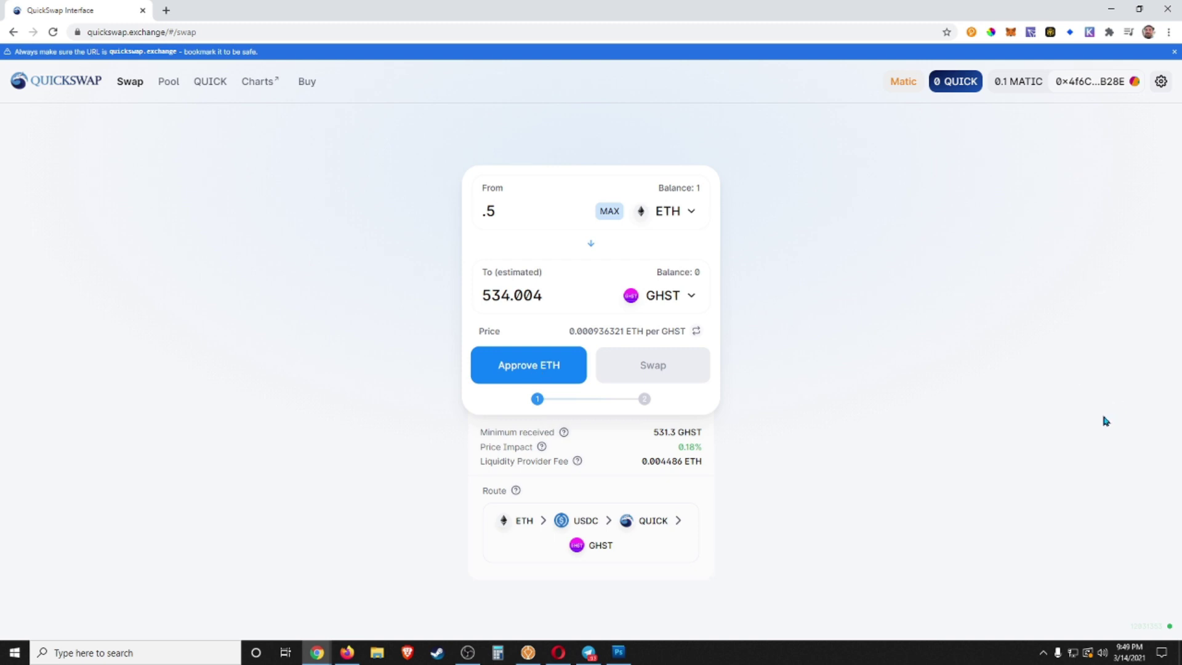
left_click(534, 372)
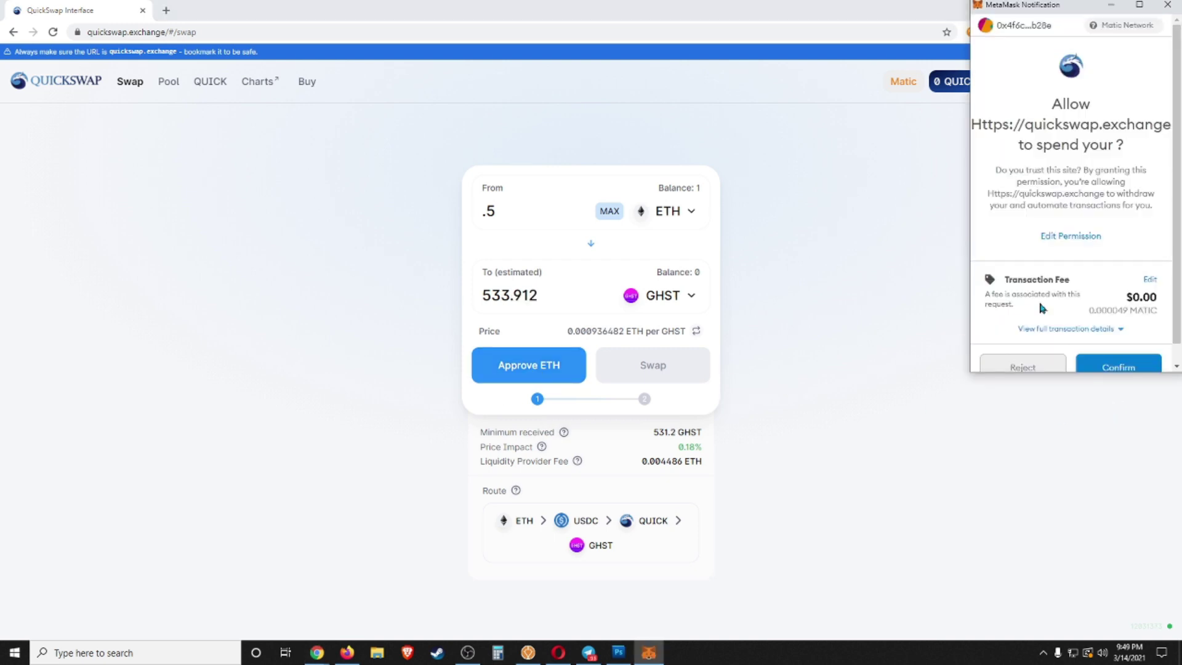
scroll(1042, 308, "down", 1)
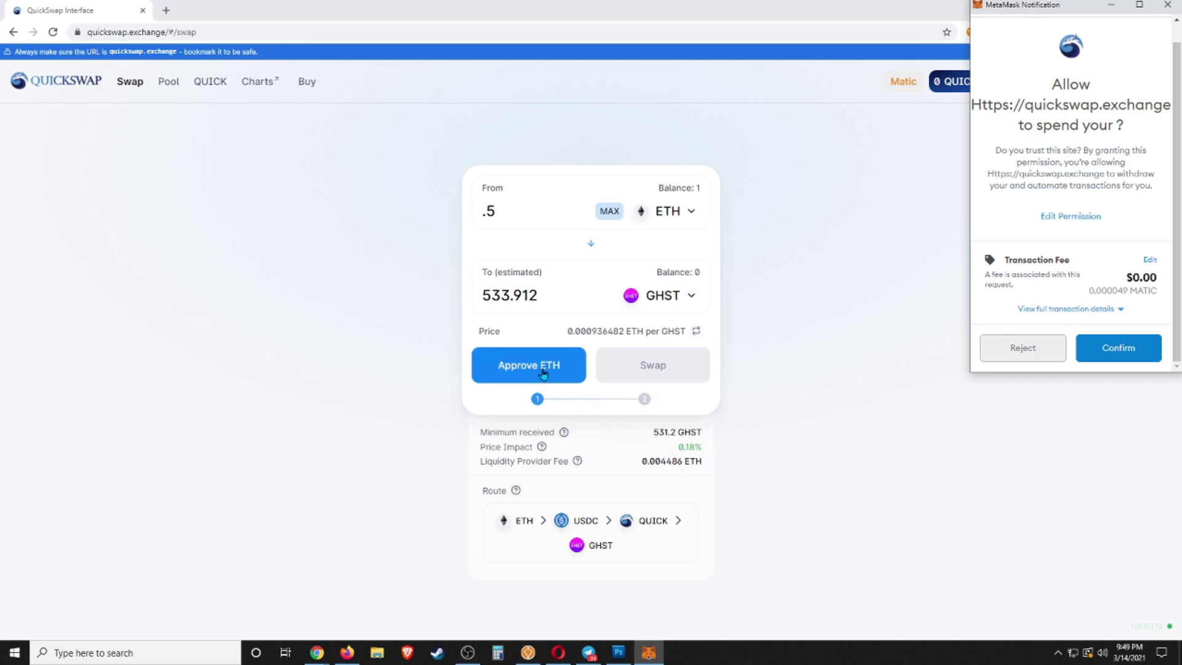
left_click(1127, 360)
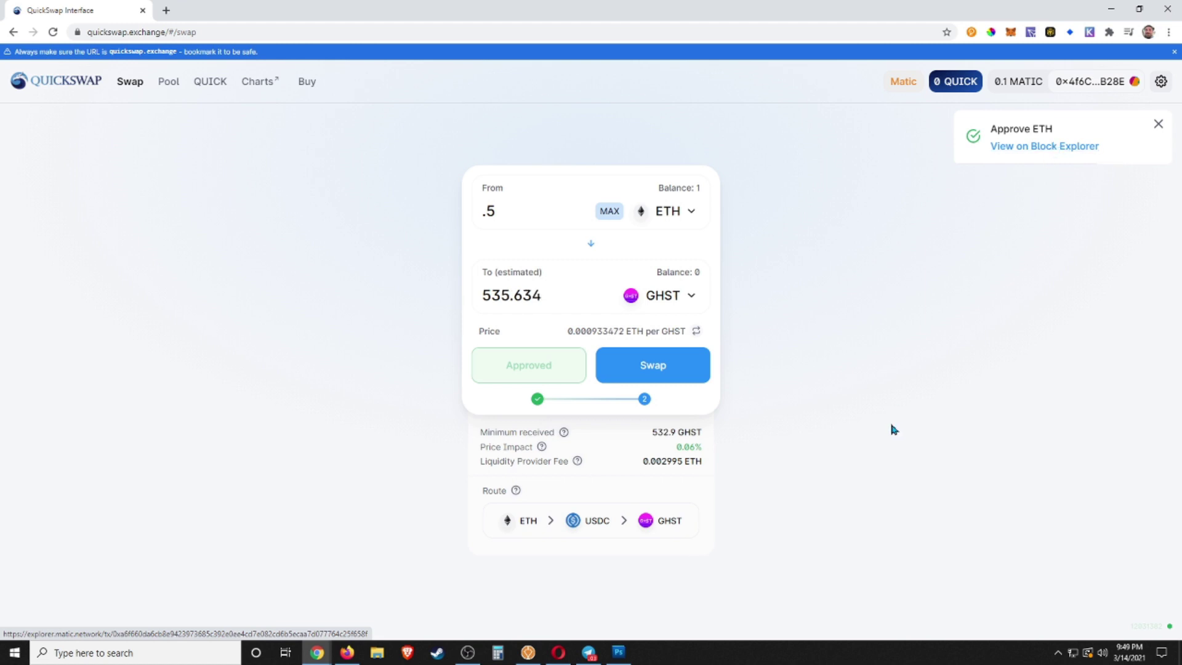
- Swap 0.5 ETH for GHST, confirming the swap and the MetaMask transaction
left_click(666, 375)
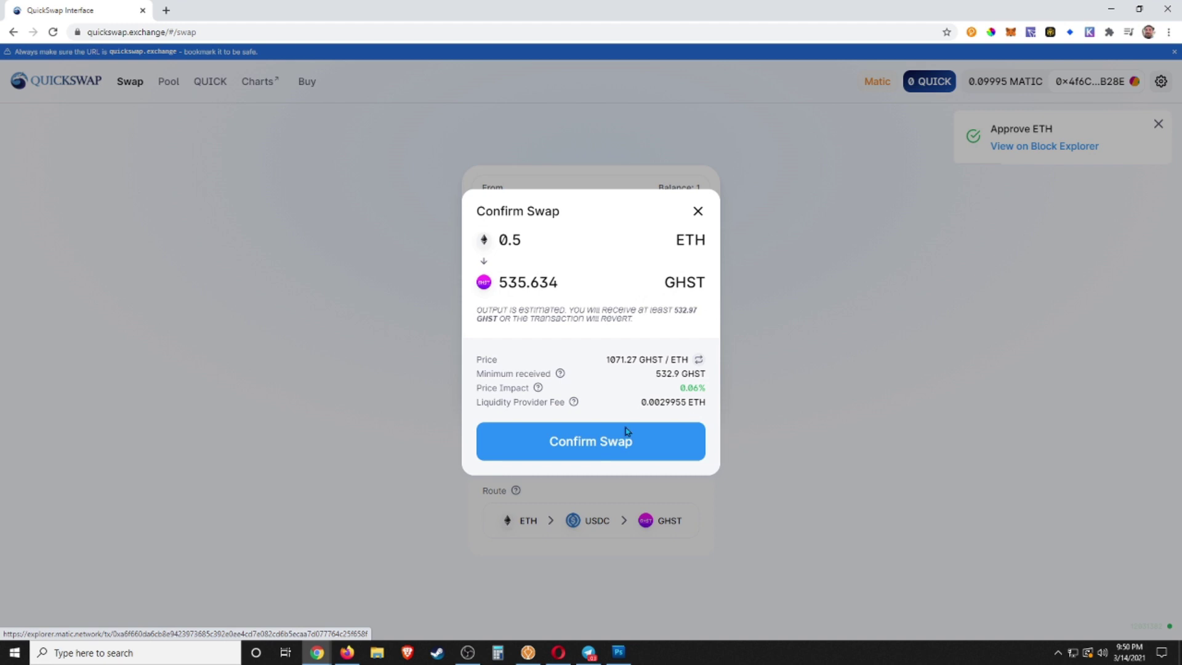
left_click(578, 451)
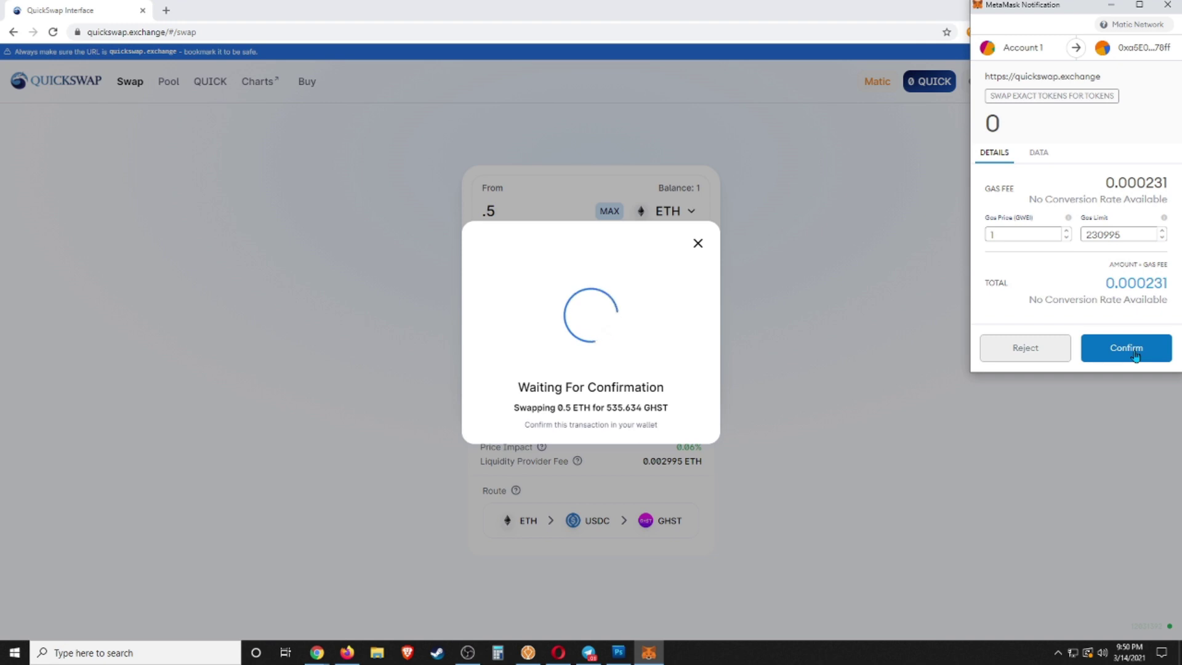
left_click(1136, 355)
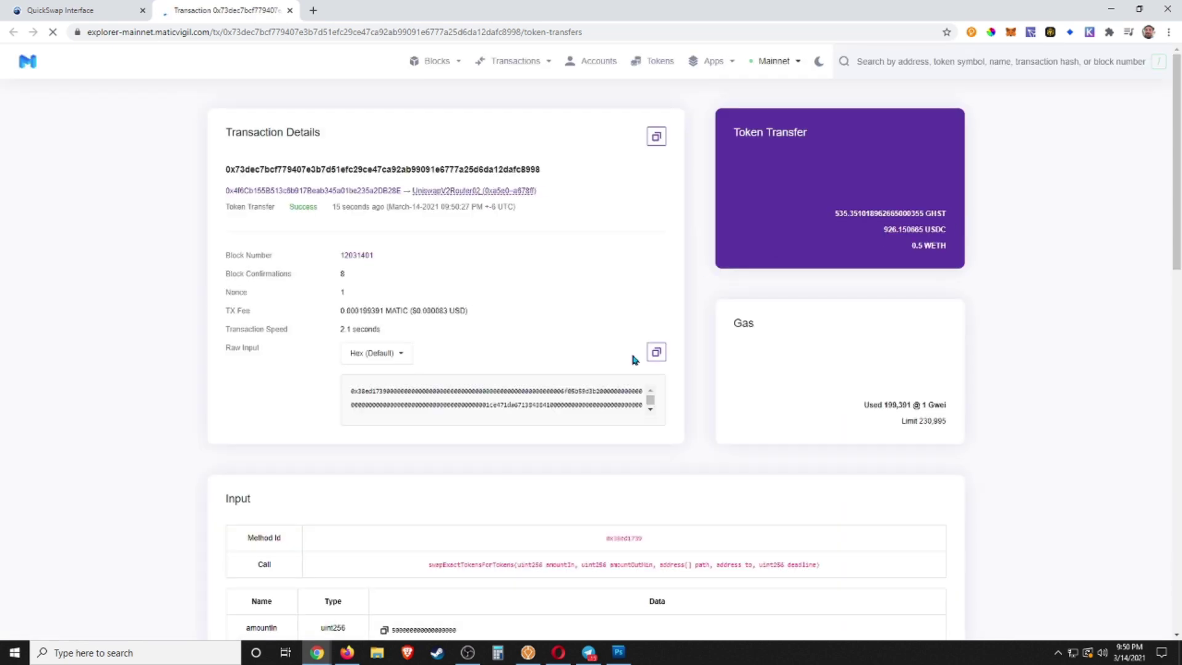
scroll(643, 353, "down", 5)
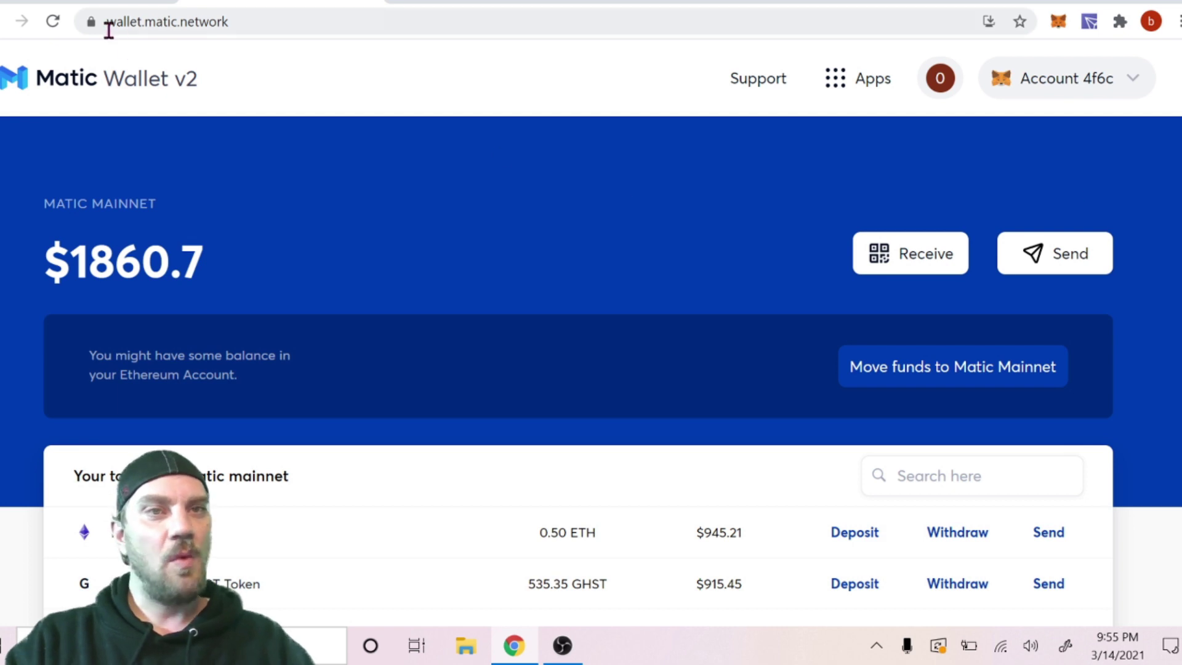
scroll(675, 80, "down", 3)
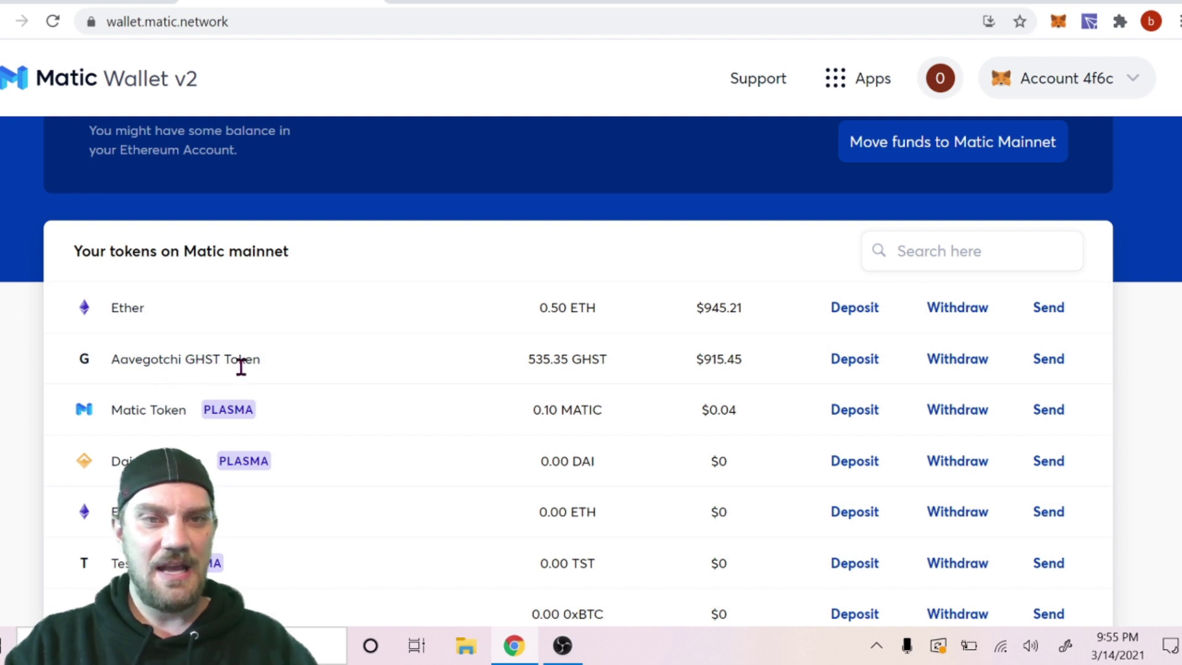
left_click_drag(619, 369, 510, 372)
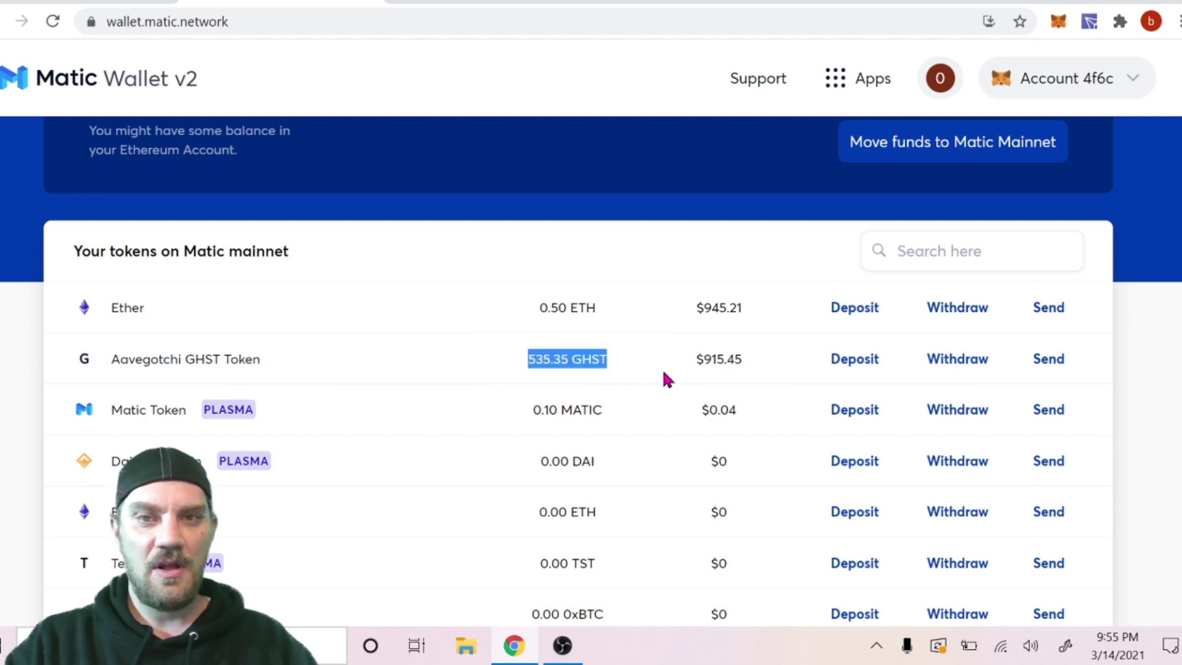
left_click_drag(527, 314, 633, 315)
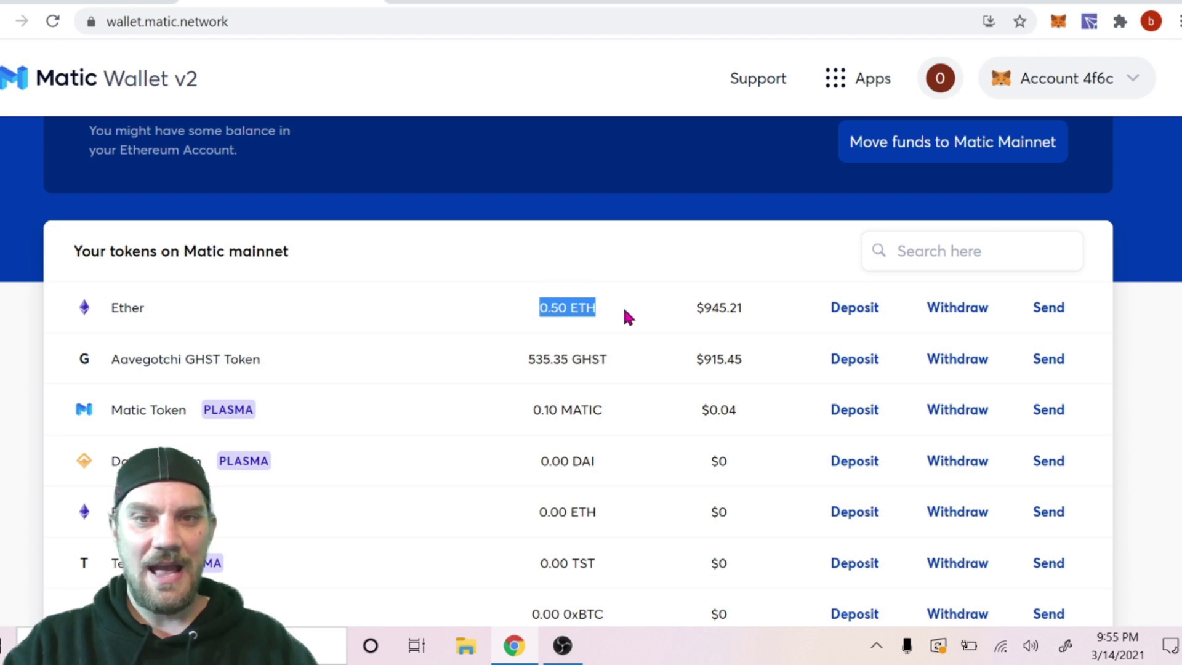
left_click(624, 311)
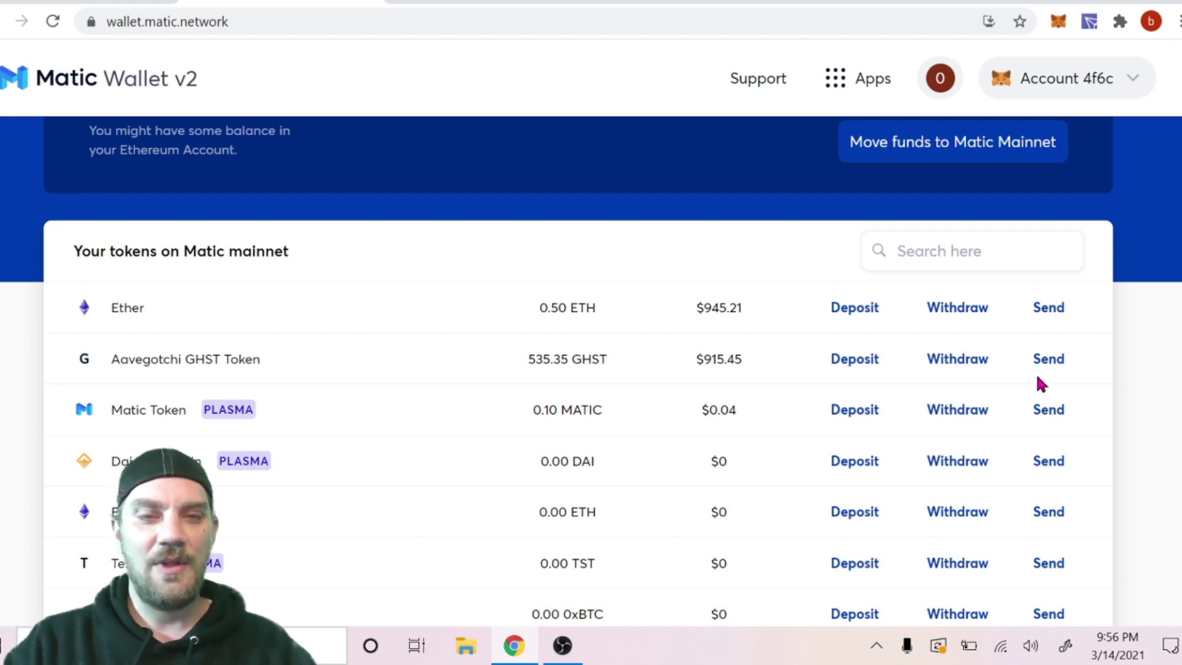
scroll(1044, 376, "up", 4)
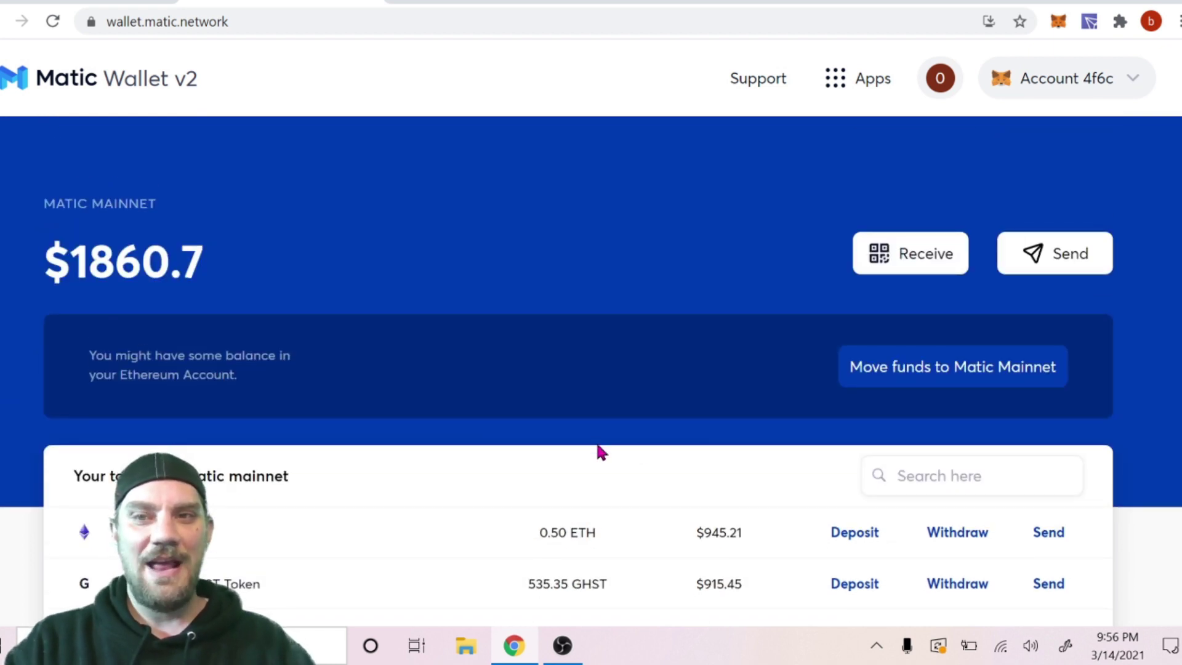